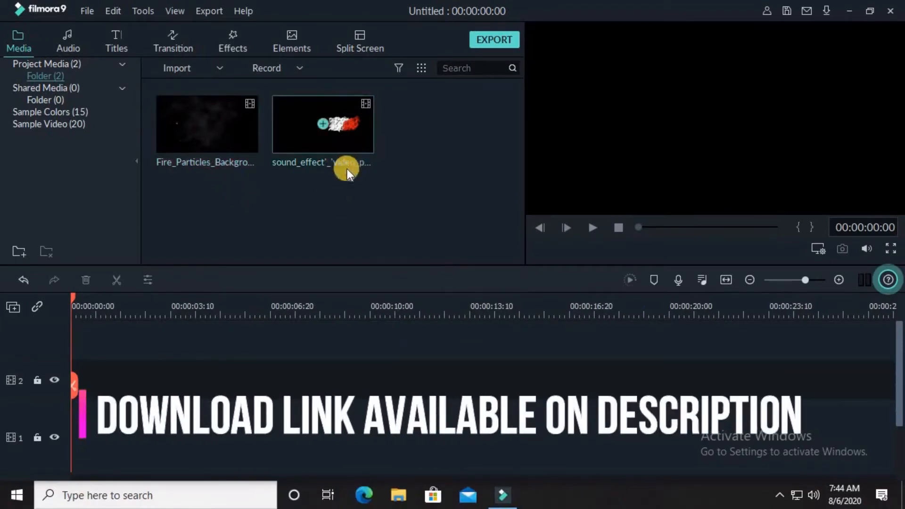
Add the Fire_Particles background video to the first track and trim it to 10 seconds.
left_click_drag(236, 146, 567, 414)
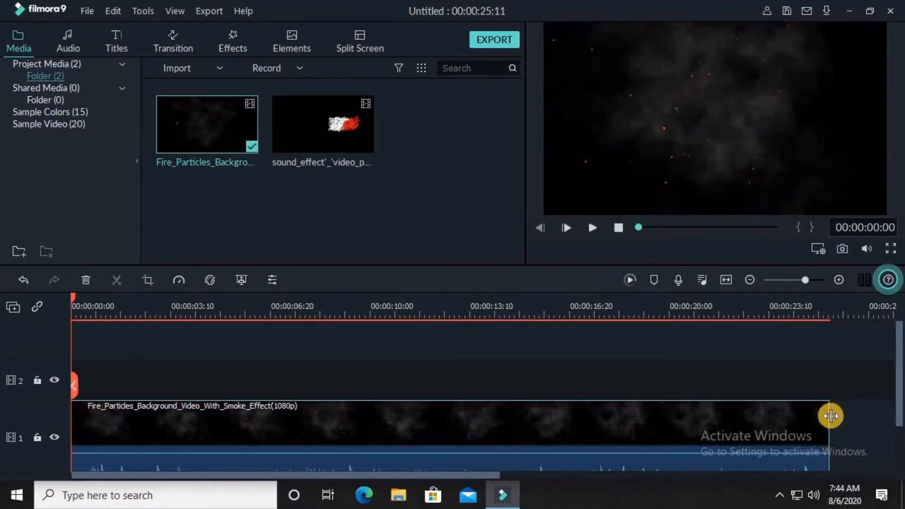
left_click_drag(833, 416, 371, 456)
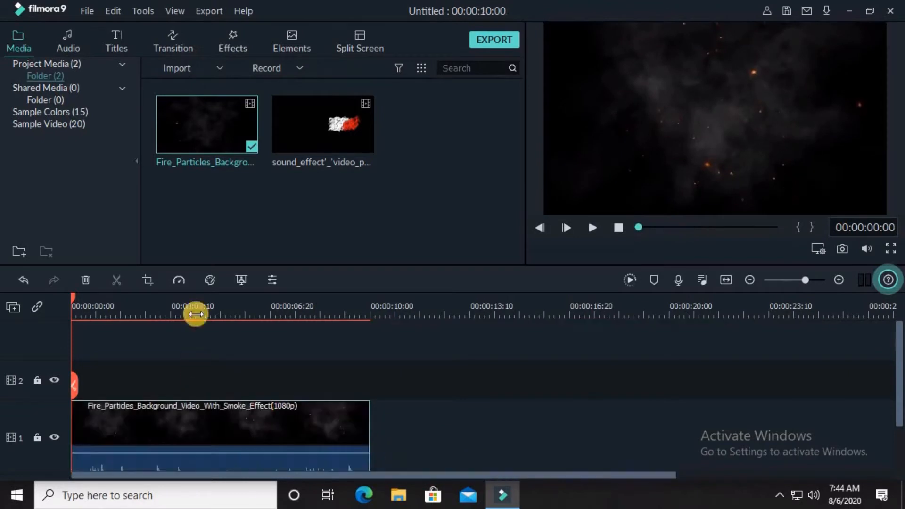
left_click(129, 343)
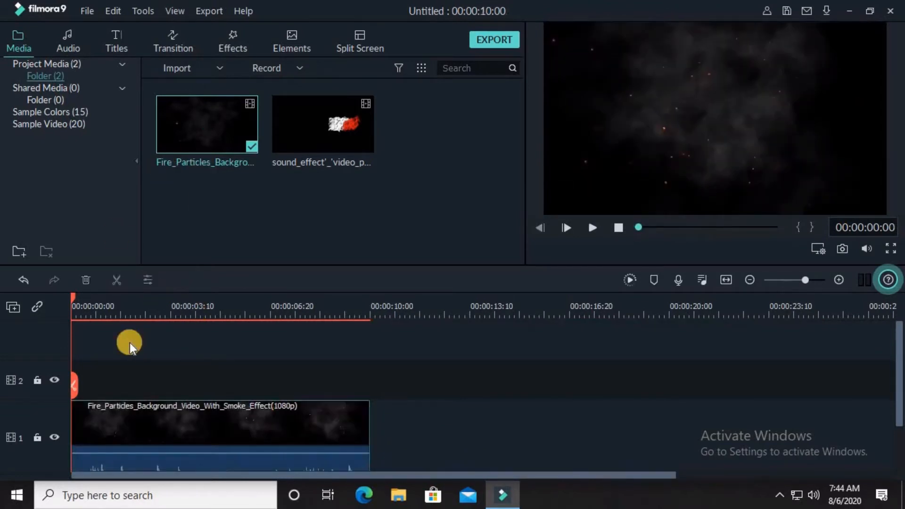
Place the Credit 2 title on the second track and stretch it to the video's 10-second length.
left_click(115, 52)
left_click(401, 122)
left_click_drag(401, 121, 69, 386)
left_click_drag(159, 376, 370, 385)
Open the title in advanced text editing and replace its text with LDVIZO.
double_click(239, 380)
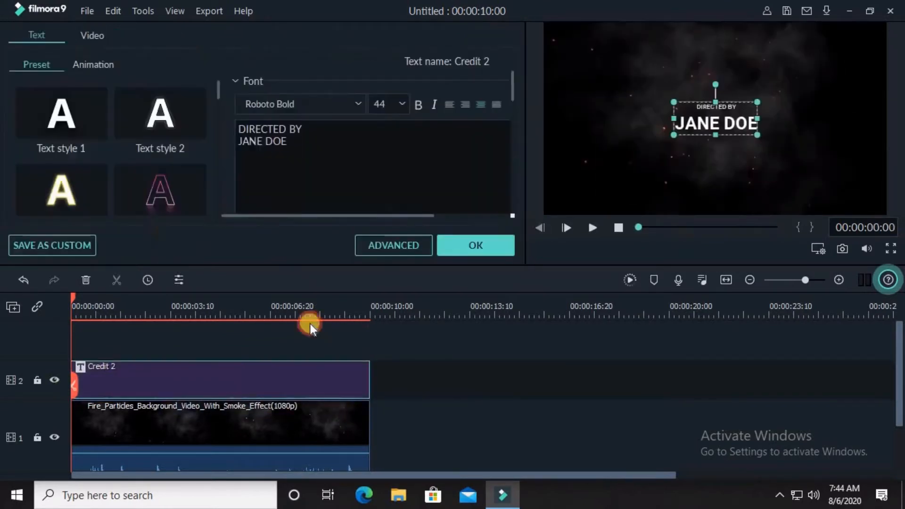
left_click(398, 249)
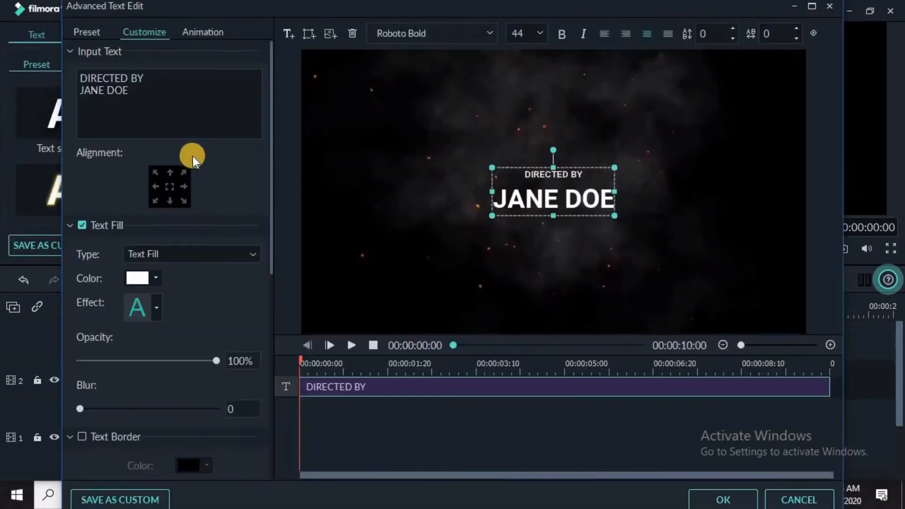
key("ctrl+a")
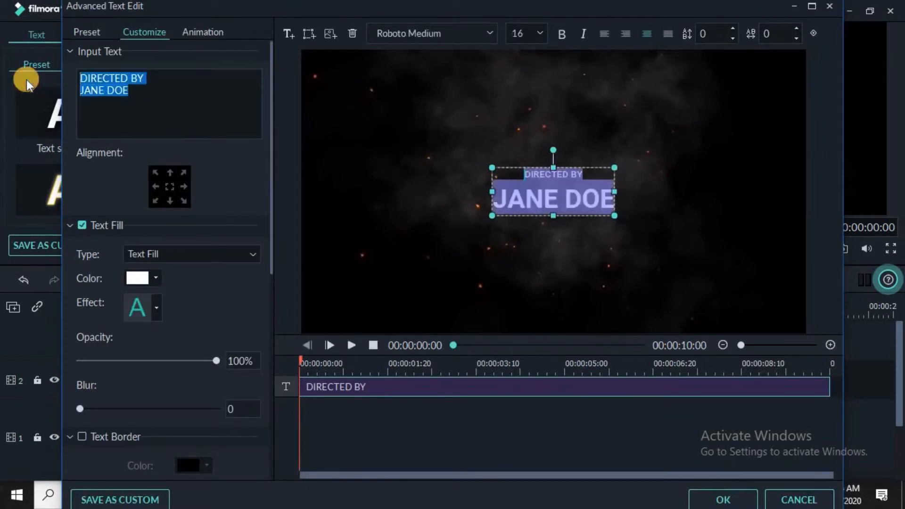
type("LD")
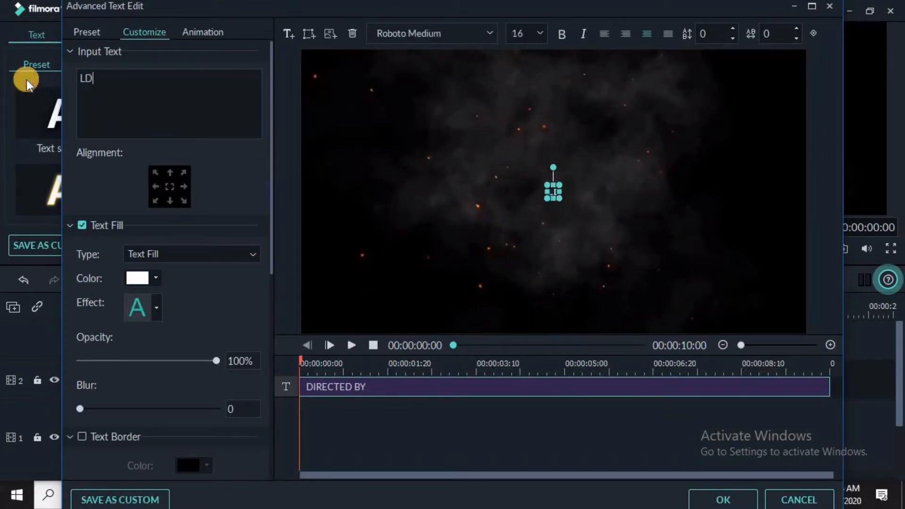
type("VIZ")
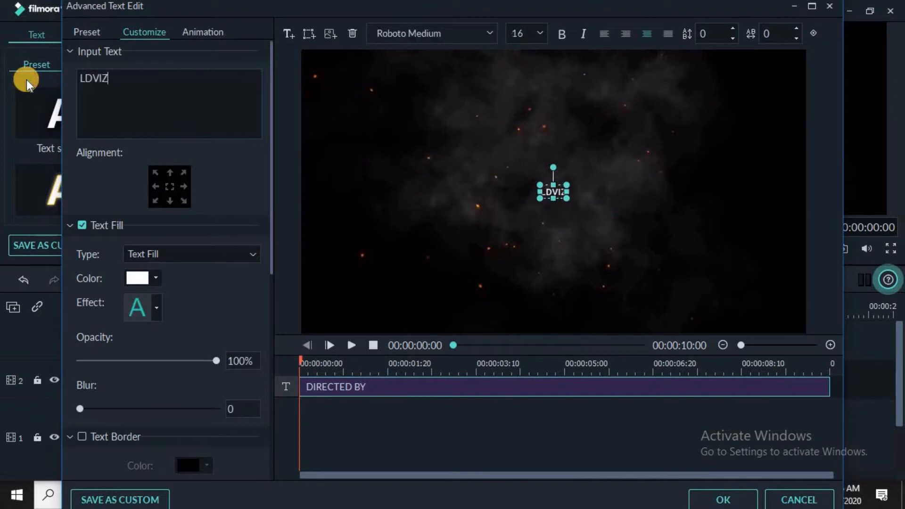
key("BackSpace")
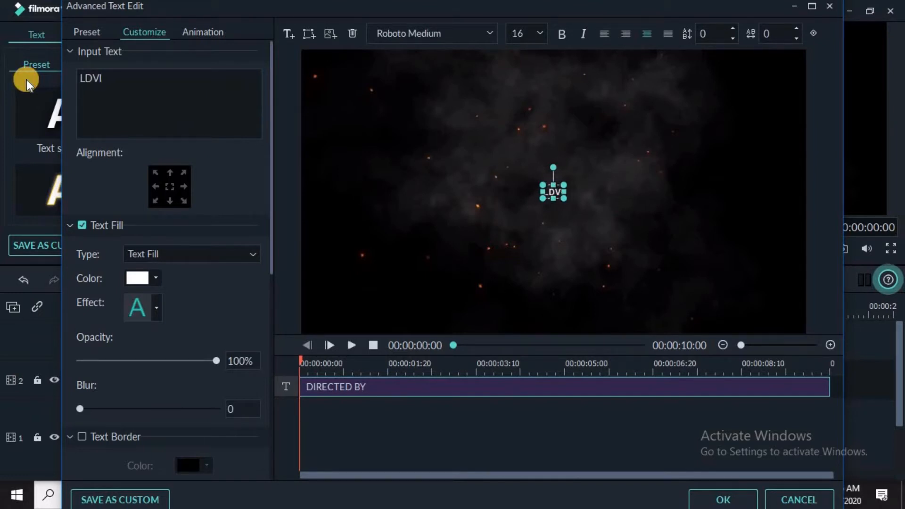
type("ZO")
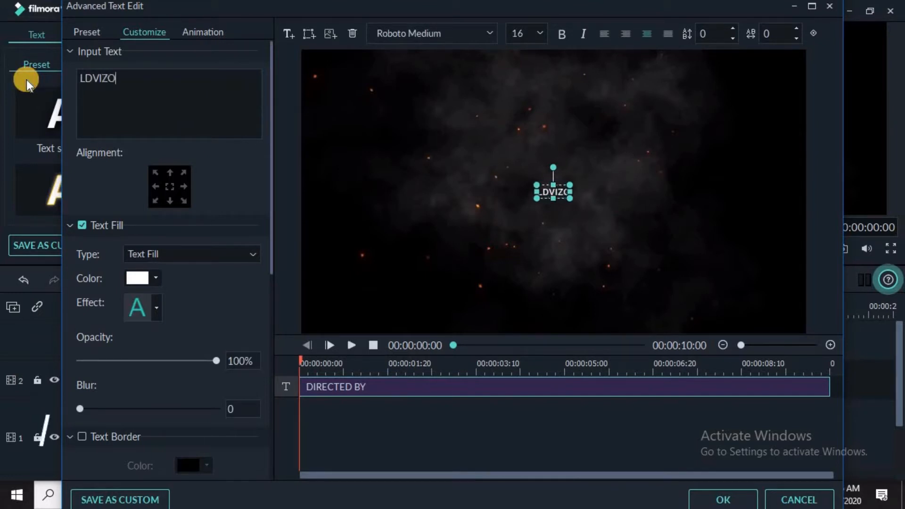
Set the title font to Cut the crap at size 125.
left_click(489, 32)
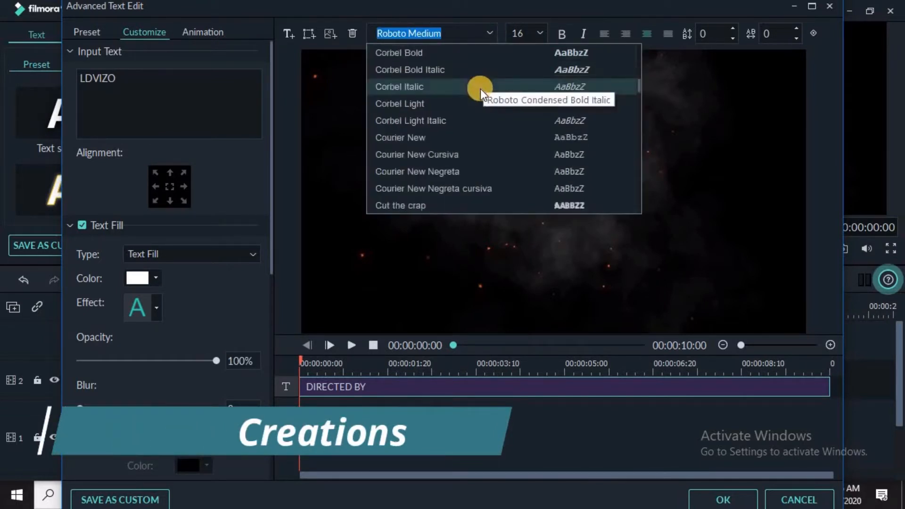
left_click(434, 207)
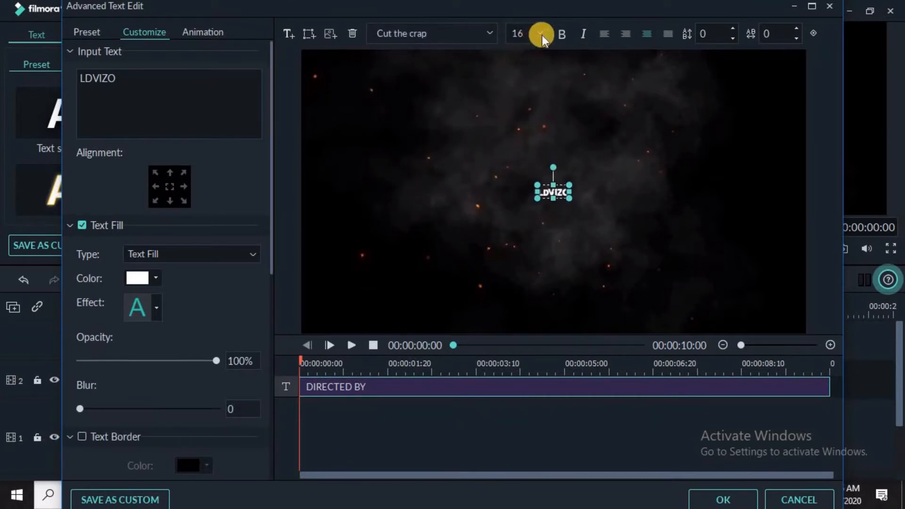
scroll(519, 90, "down", 5)
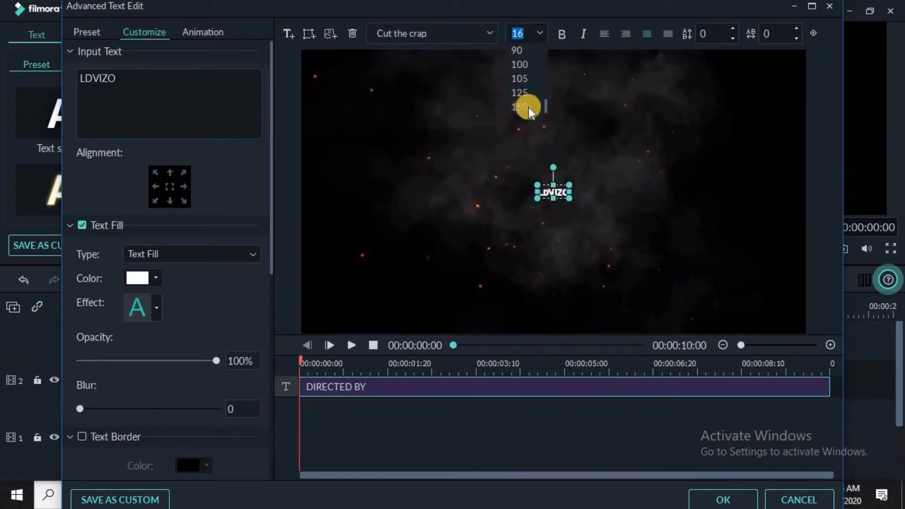
left_click(522, 93)
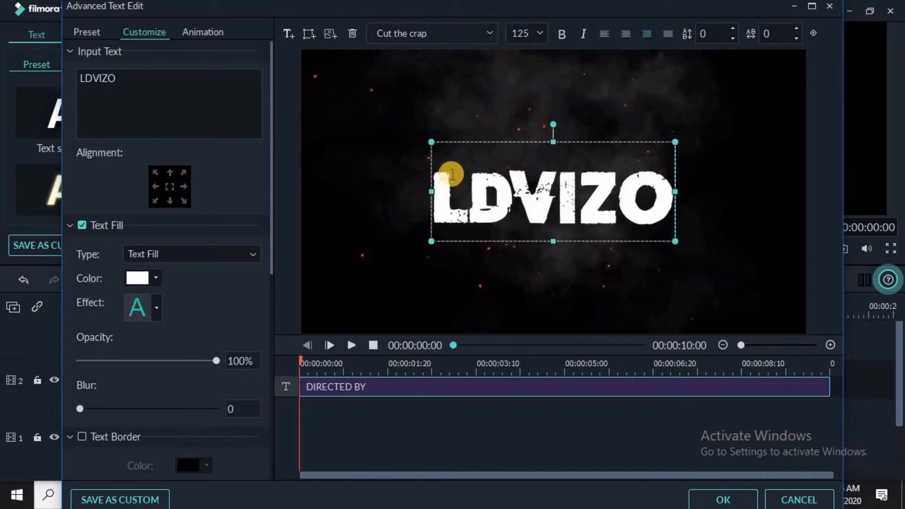
Color the first letter L red and apply the title edits.
left_click_drag(85, 83, 76, 82)
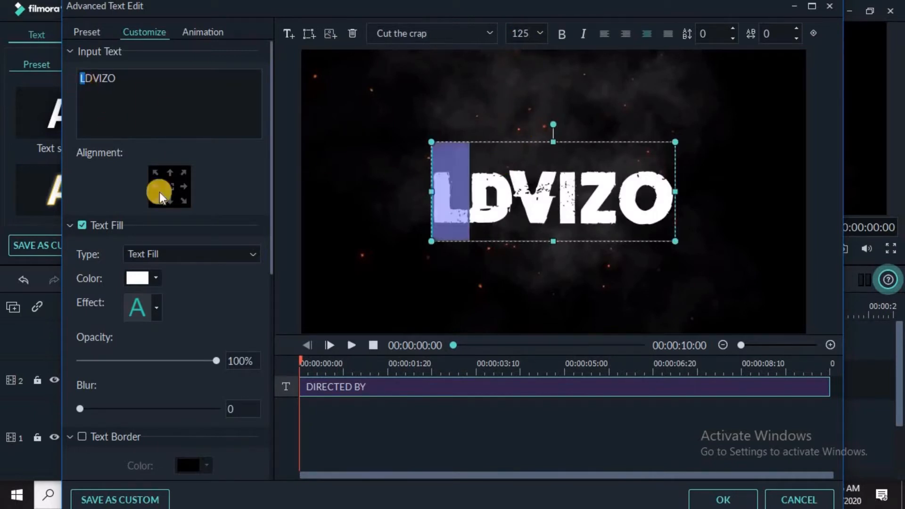
left_click(159, 282)
left_click(158, 314)
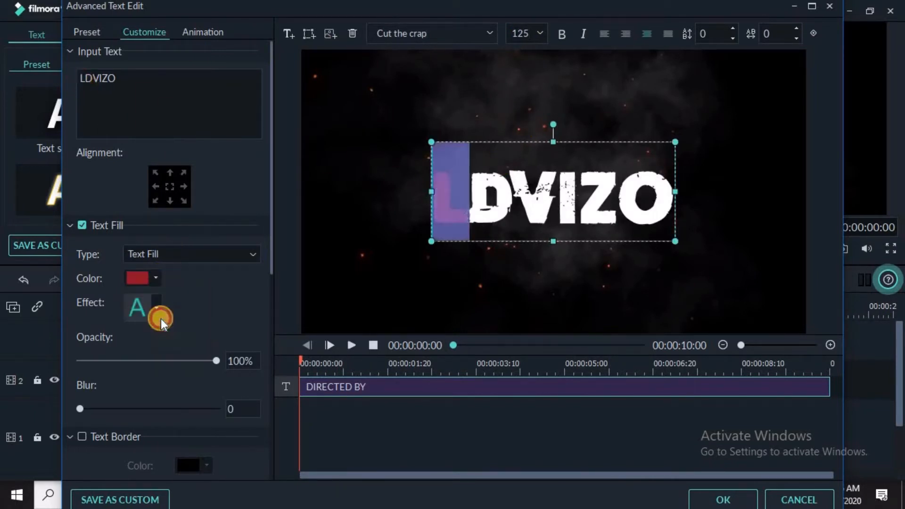
left_click(481, 134)
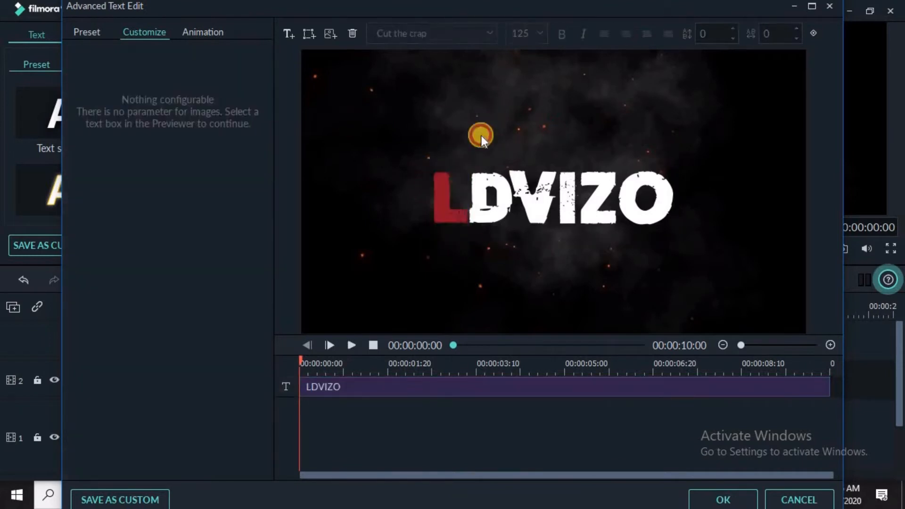
left_click(488, 214)
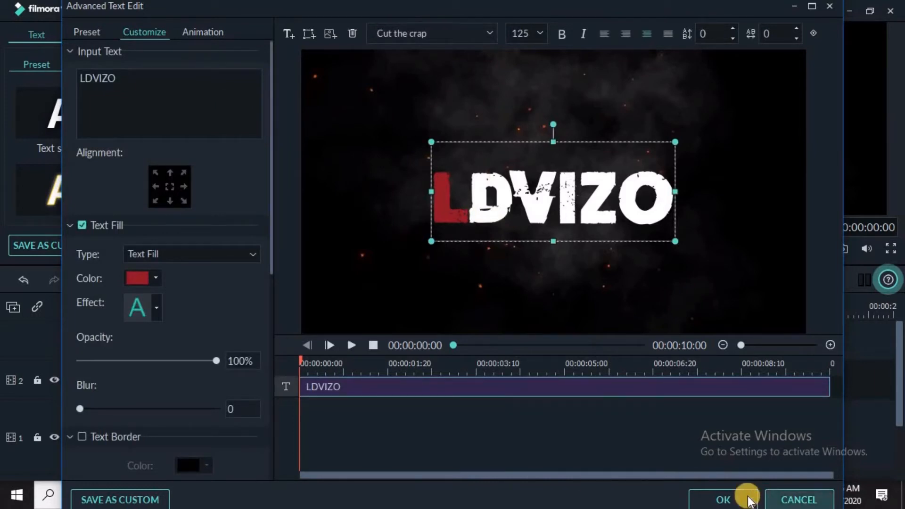
left_click(721, 501)
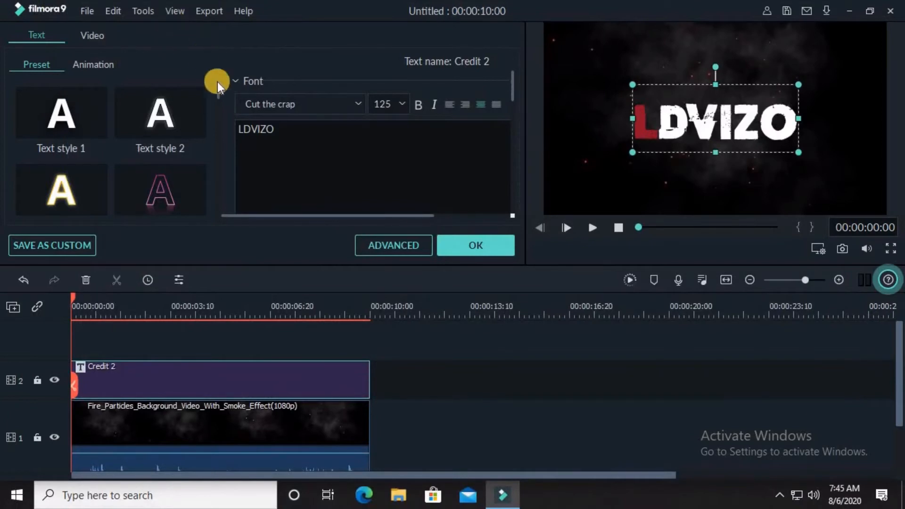
left_click(471, 251)
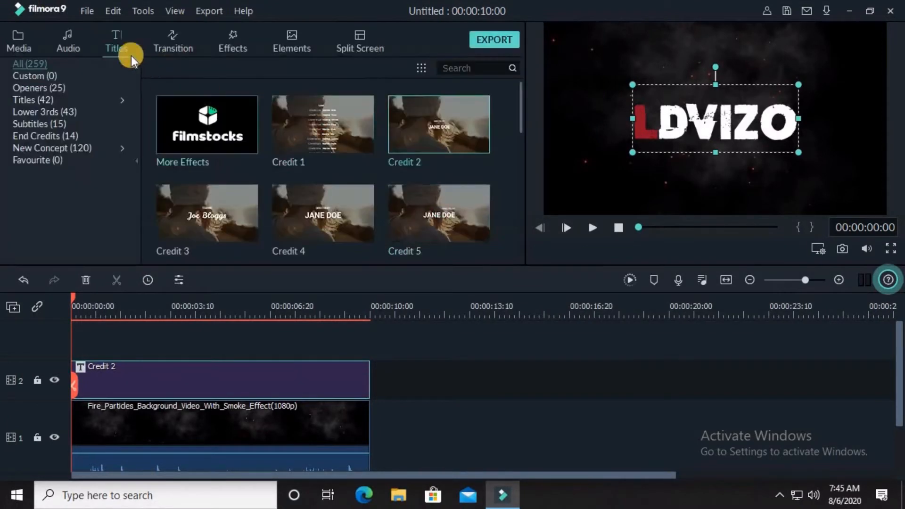
Apply the Erase Slide transition to the start of the title clip and preview it.
left_click(168, 47)
left_click(253, 220)
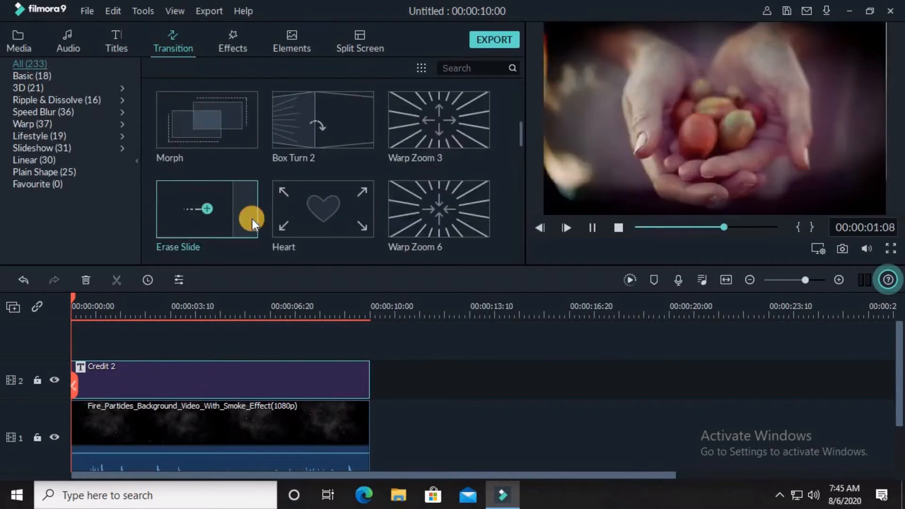
mouse_move(246, 217)
left_mouse_down()
mouse_move(131, 361)
mouse_move(107, 373)
left_mouse_up()
left_click_drag(208, 372, 250, 380)
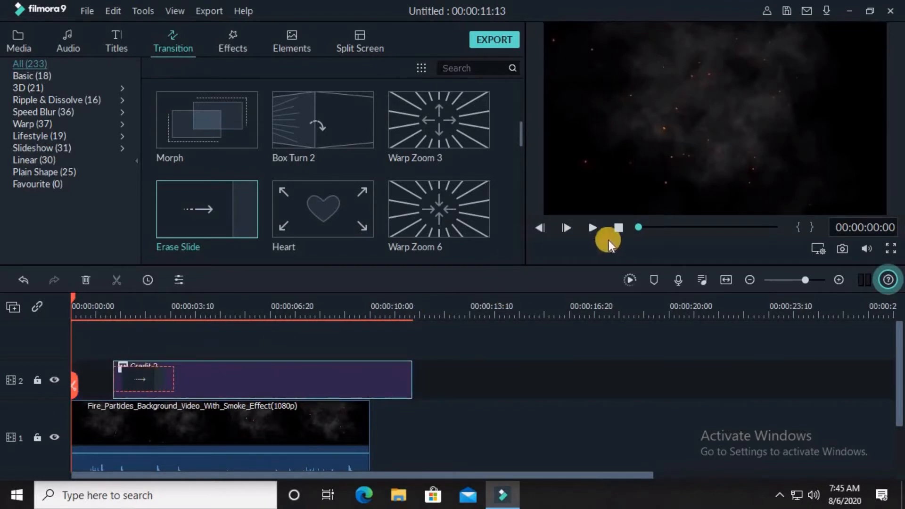
left_click(593, 229)
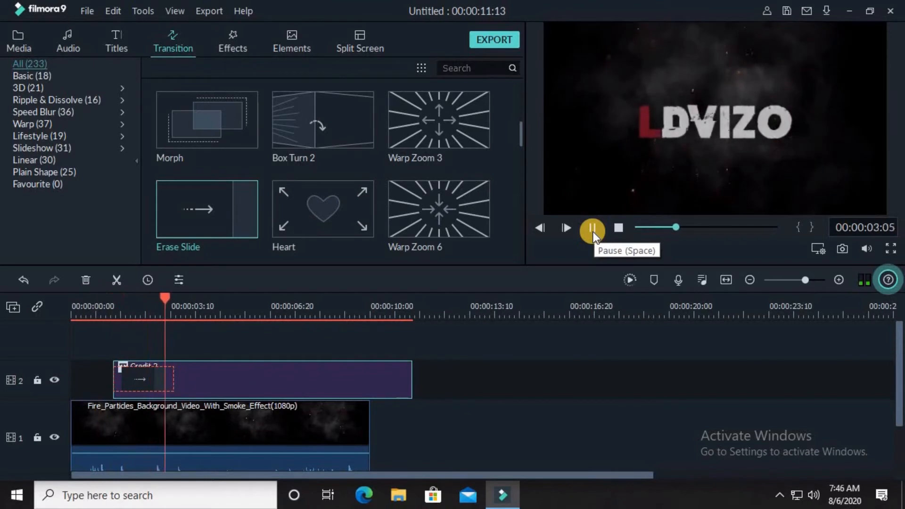
left_click(594, 230)
Set the Erase Slide transition duration to 00:00:02:08.
double_click(146, 377)
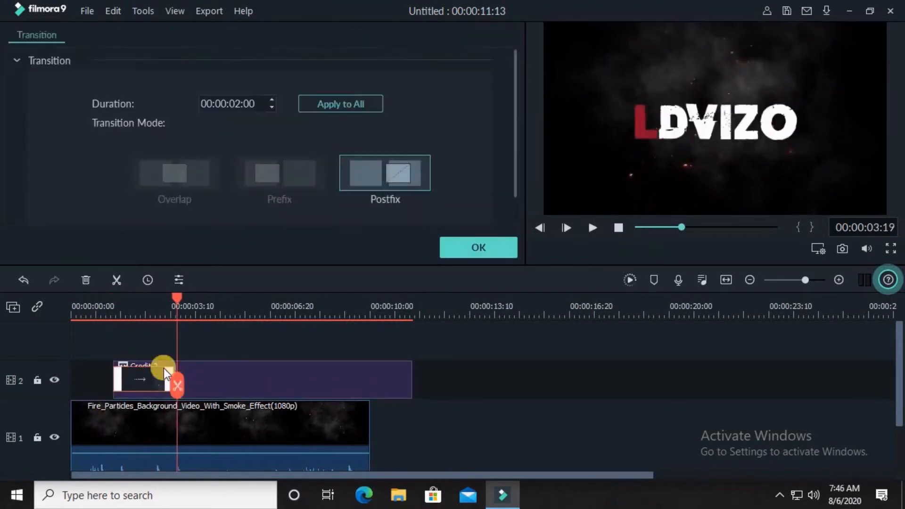
left_click(273, 105)
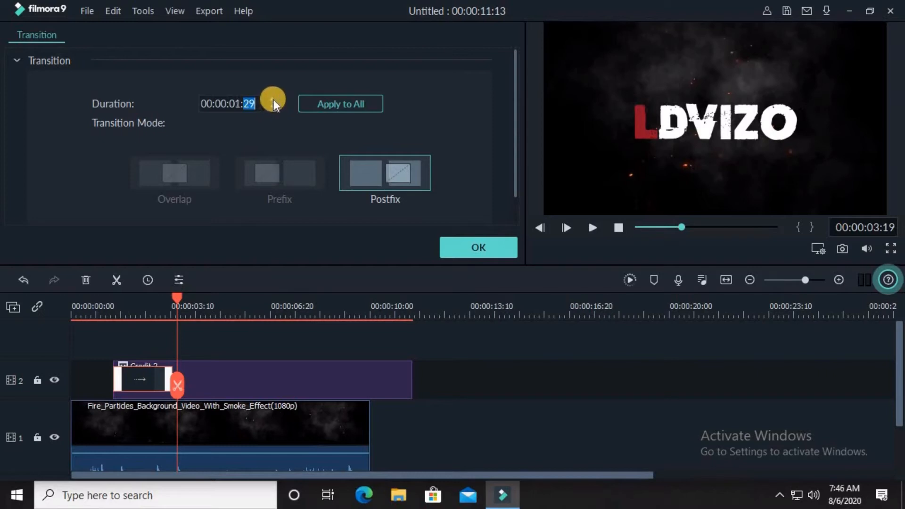
left_click(274, 100)
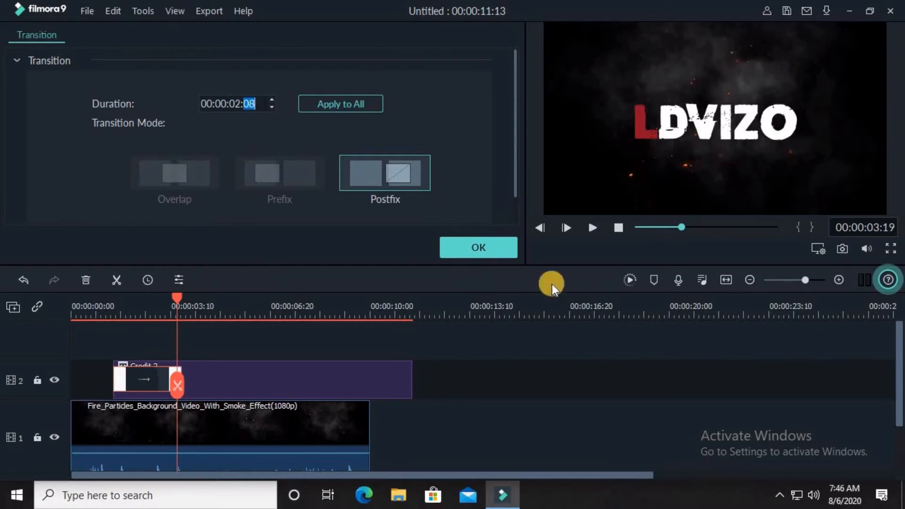
left_click(472, 256)
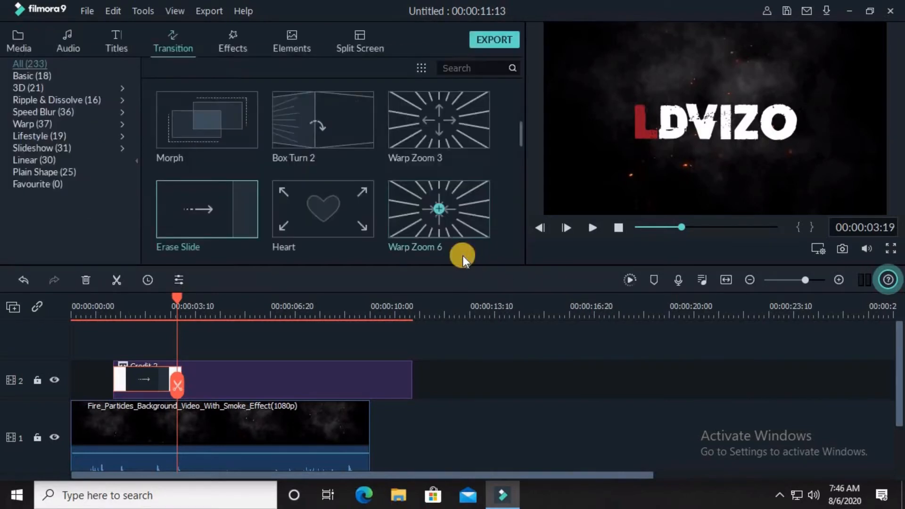
Play the project from the beginning to preview the title transition.
left_click(107, 302)
left_click(596, 233)
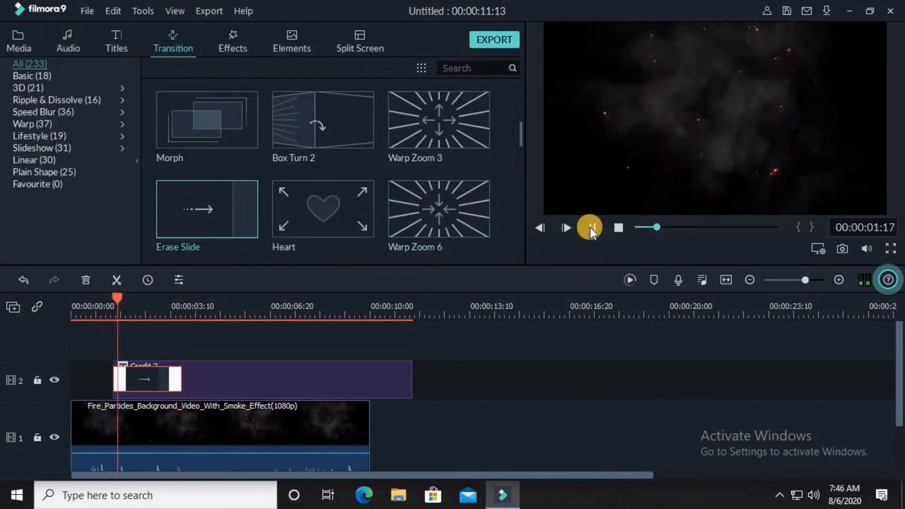
left_click(591, 227)
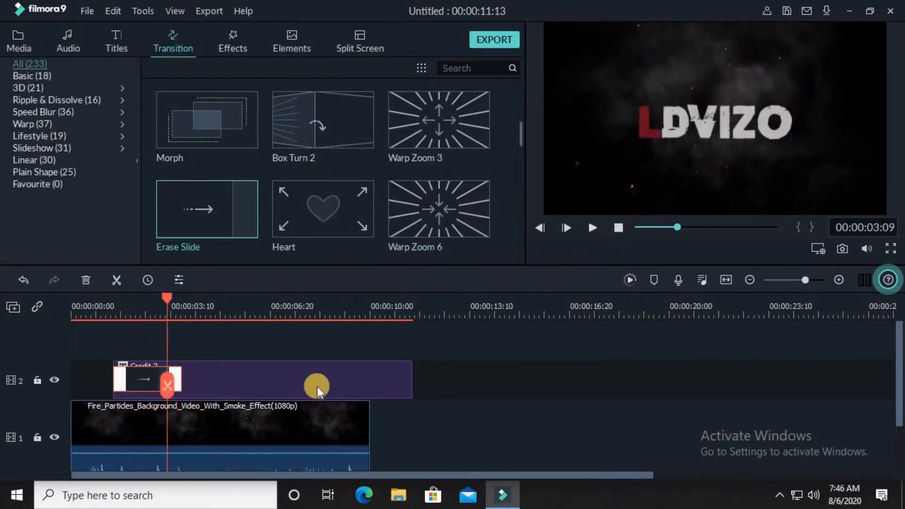
Try applying the String Blur animation to the LDVIZO title in advanced text editing, then discard the changes.
double_click(293, 383)
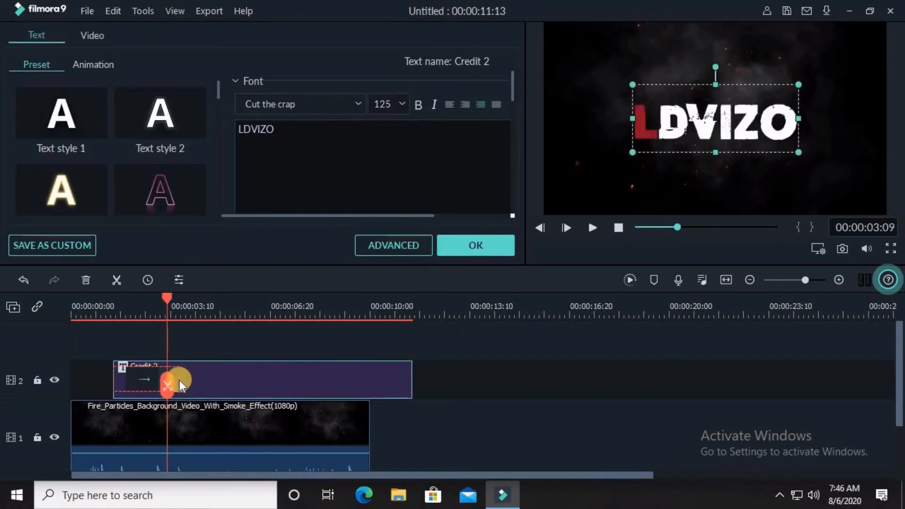
left_click(143, 375)
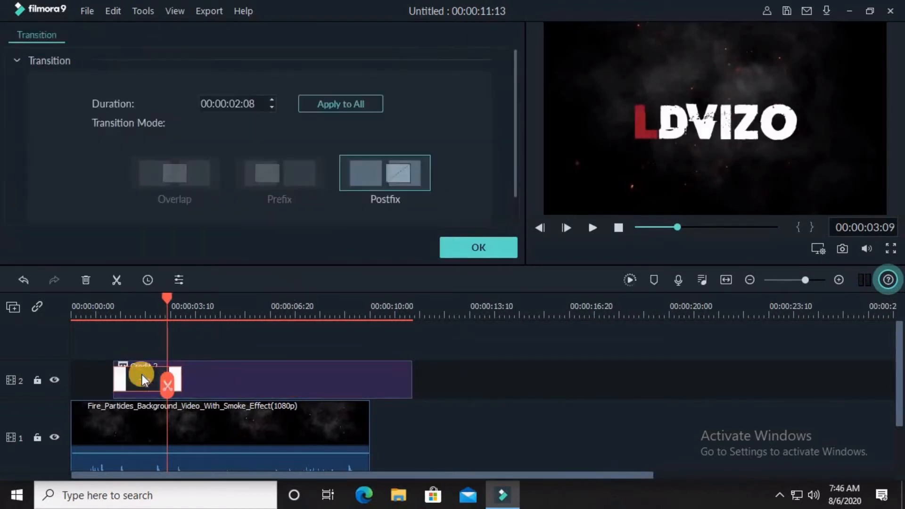
left_click(211, 380)
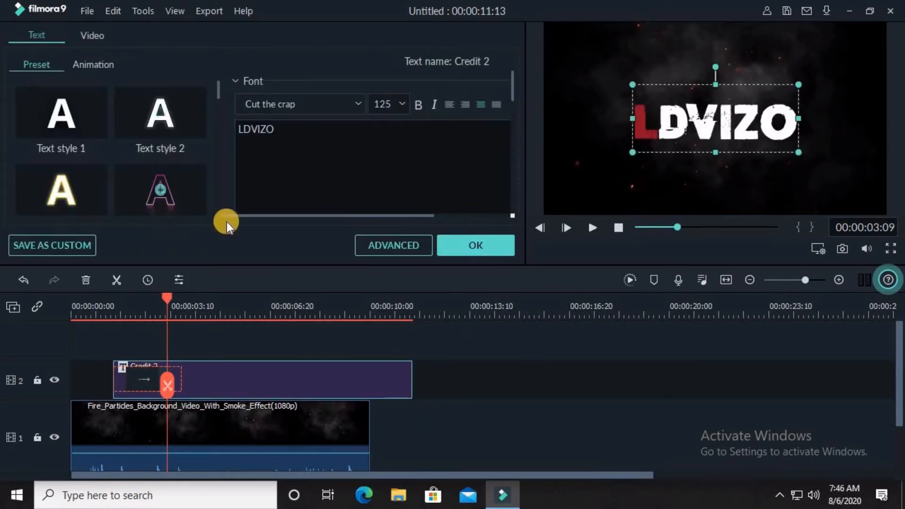
left_click(389, 250)
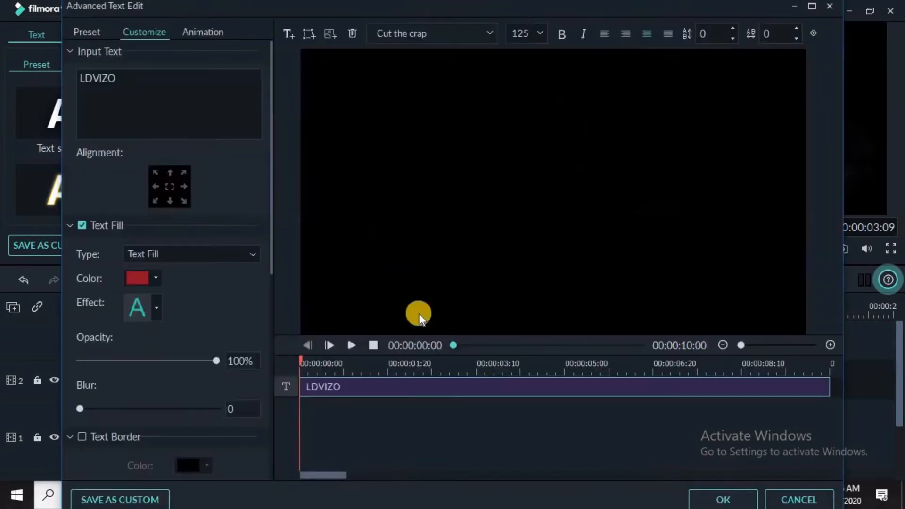
left_click(189, 29)
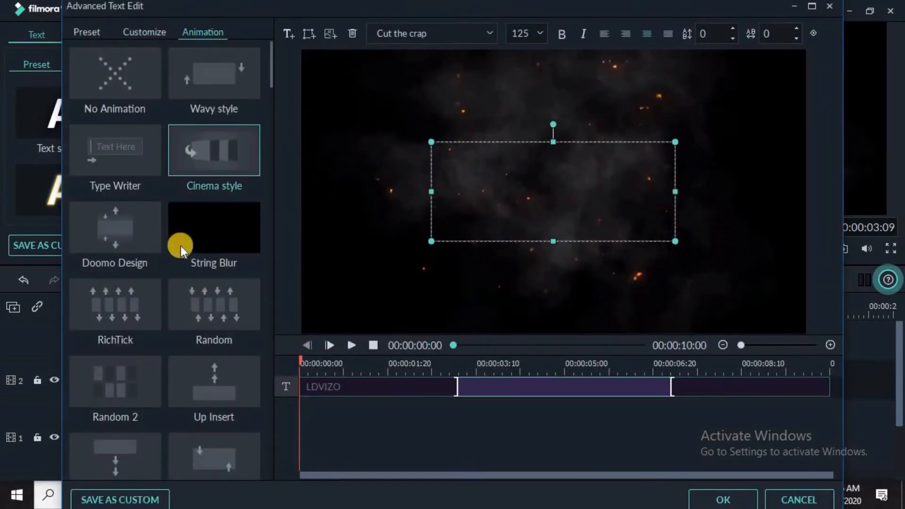
left_click(180, 245)
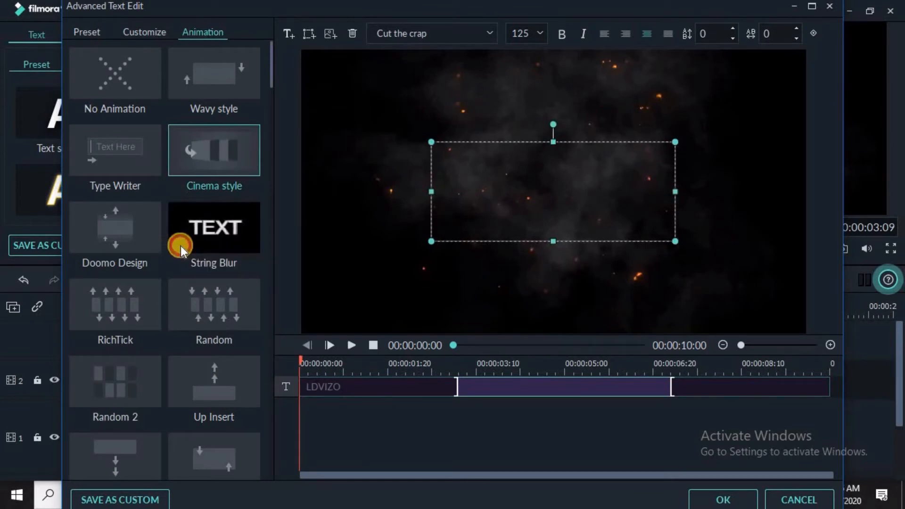
left_click(181, 246)
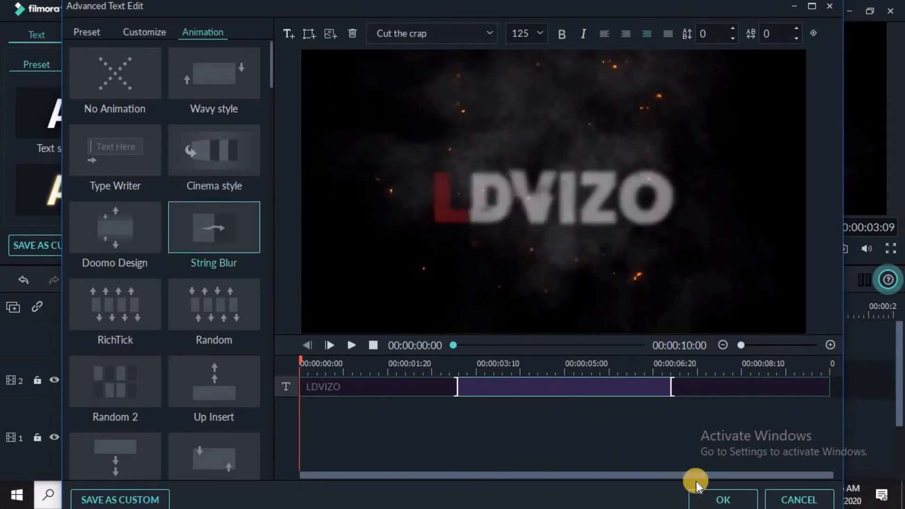
left_click(780, 497)
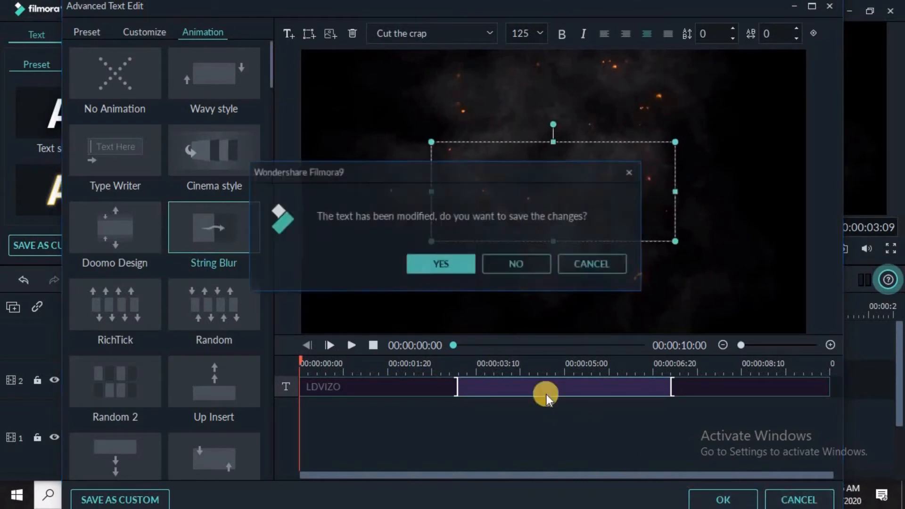
left_click(528, 259)
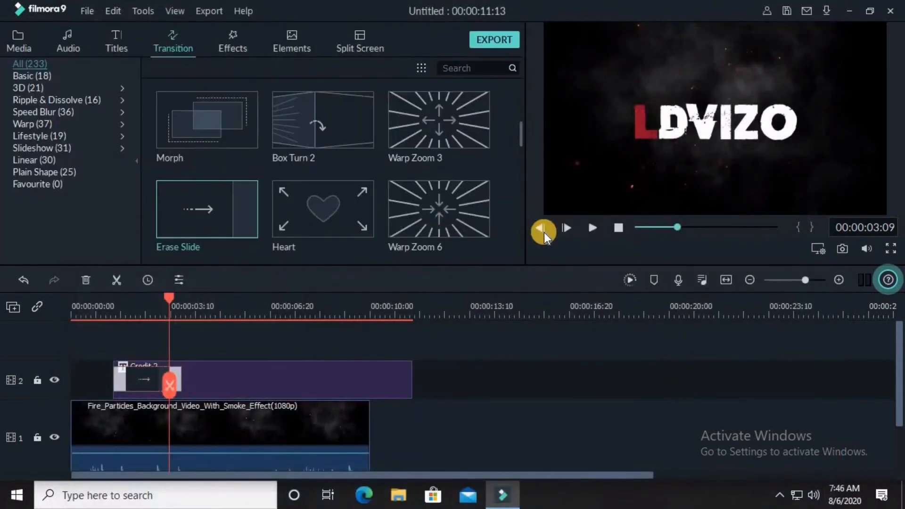
Apply the Erase transition to the start of the title clip.
scroll(308, 213, "up", 5)
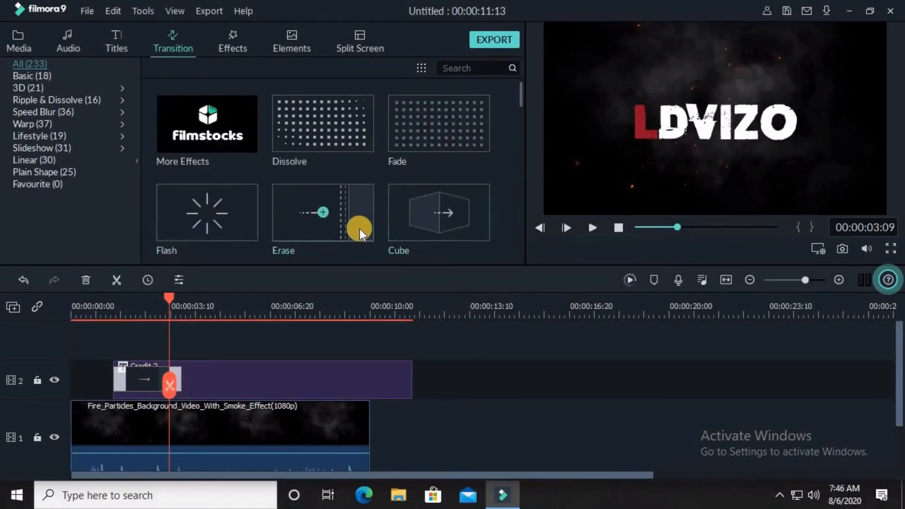
left_click(360, 228)
mouse_move(360, 229)
left_mouse_down()
mouse_move(356, 219)
mouse_move(169, 386)
mouse_move(140, 380)
left_mouse_up()
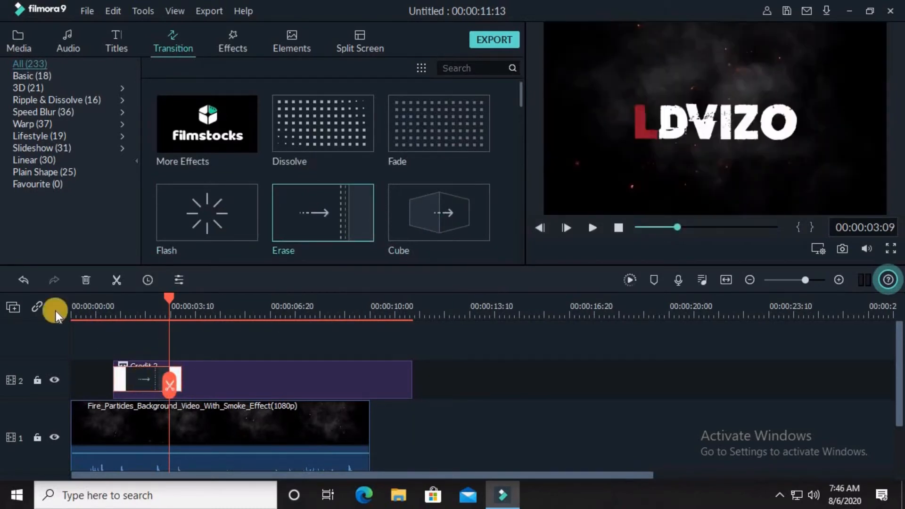
Play the new title transition and return the playhead to the start.
left_click(592, 228)
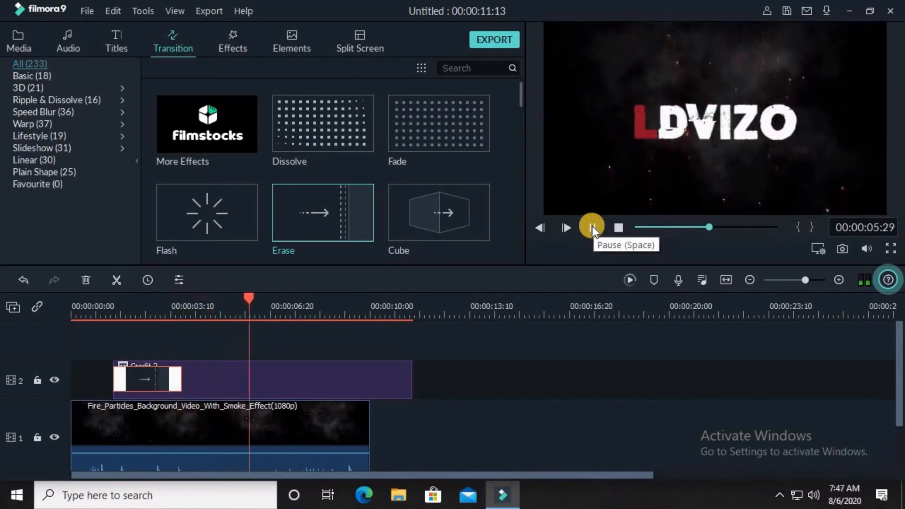
left_click(592, 228)
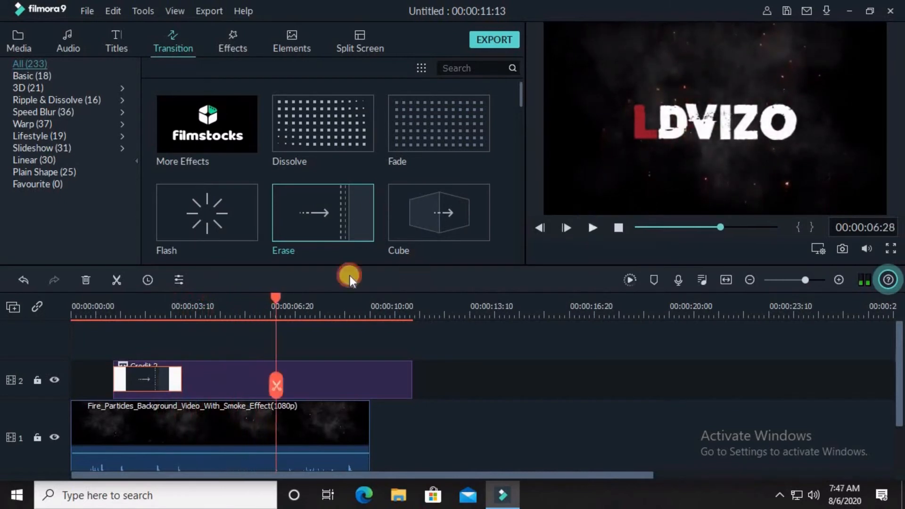
left_click(73, 305)
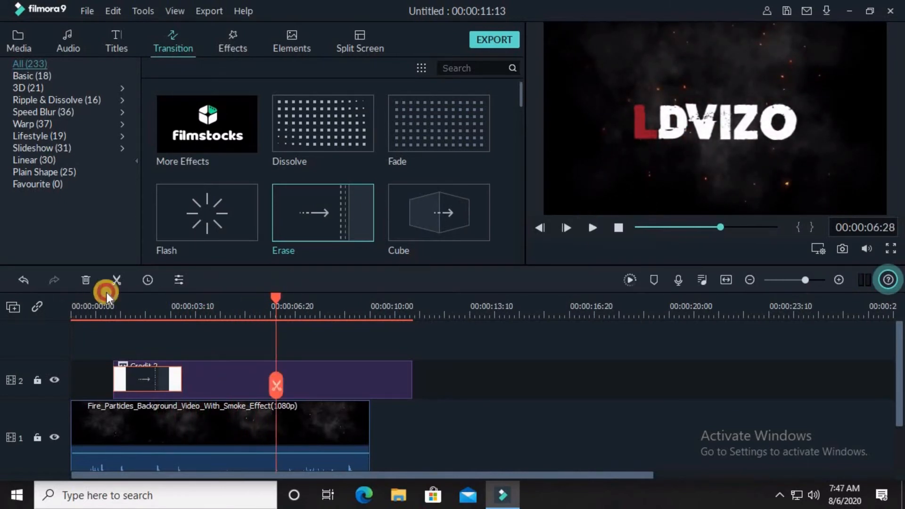
Place the sound_effect particle video on a new track above the title, starting at the beginning.
left_click(10, 47)
left_click_drag(325, 154, 75, 352)
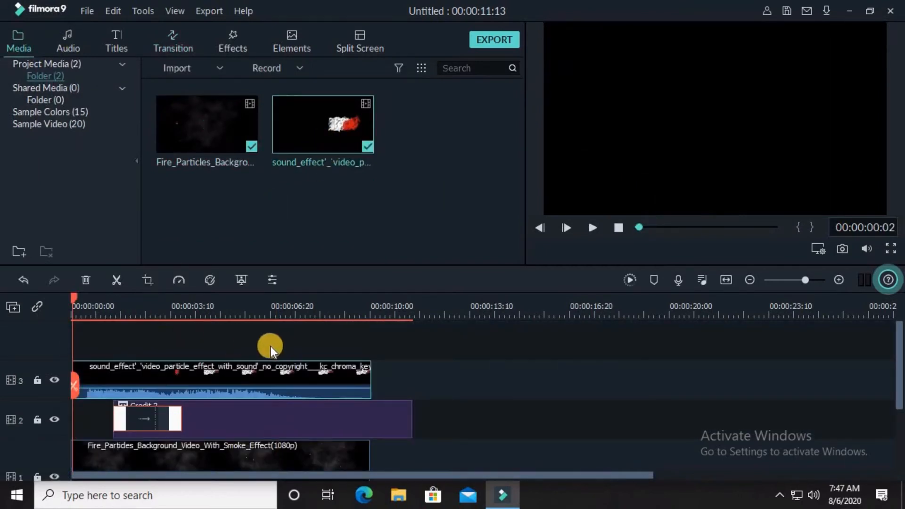
Enable Chroma Key on the particle video with black as the key color, confirm, and preview it.
left_click(261, 375)
double_click(262, 375)
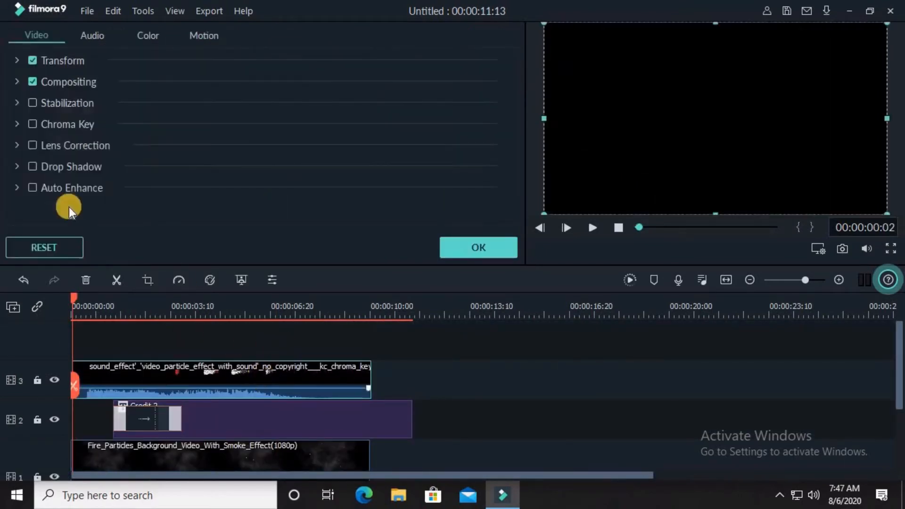
left_click(32, 125)
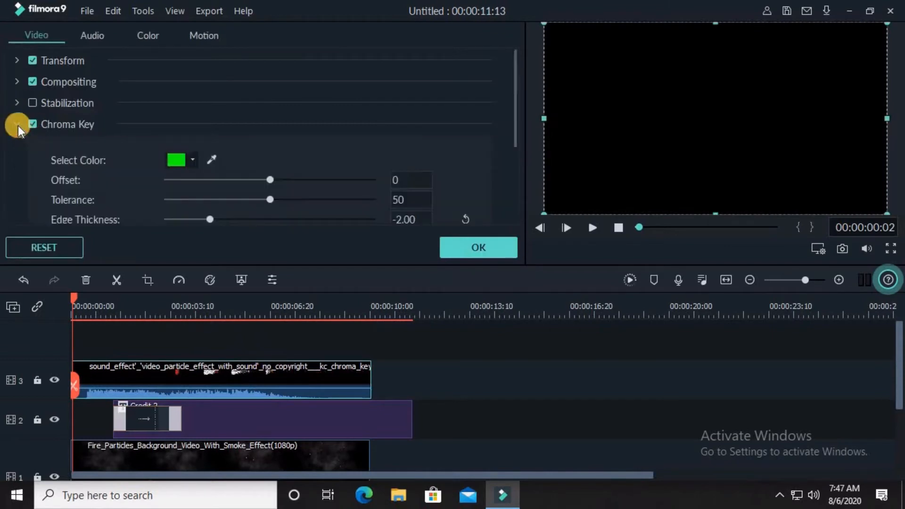
left_click(194, 164)
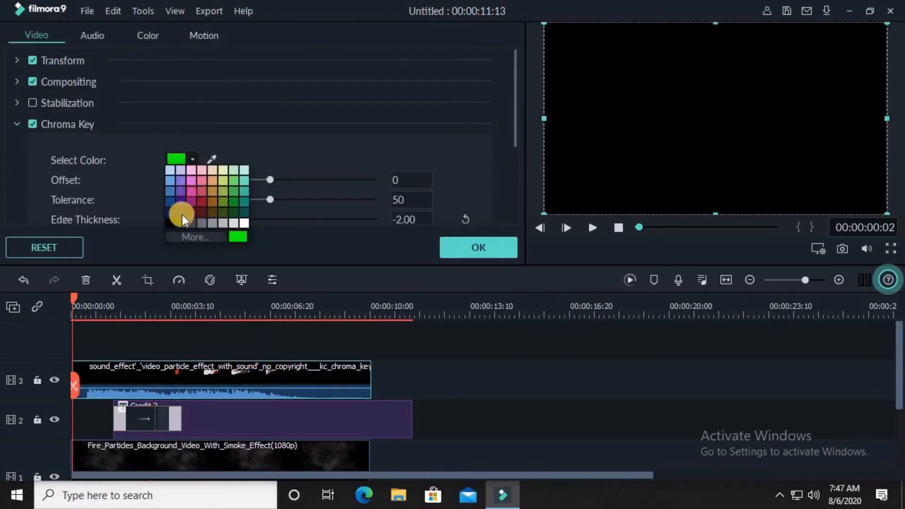
left_click(170, 223)
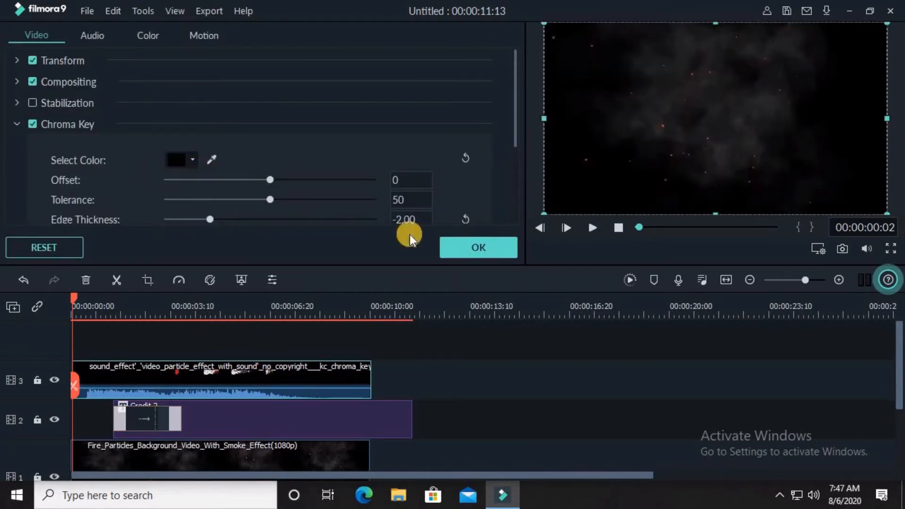
left_click(464, 246)
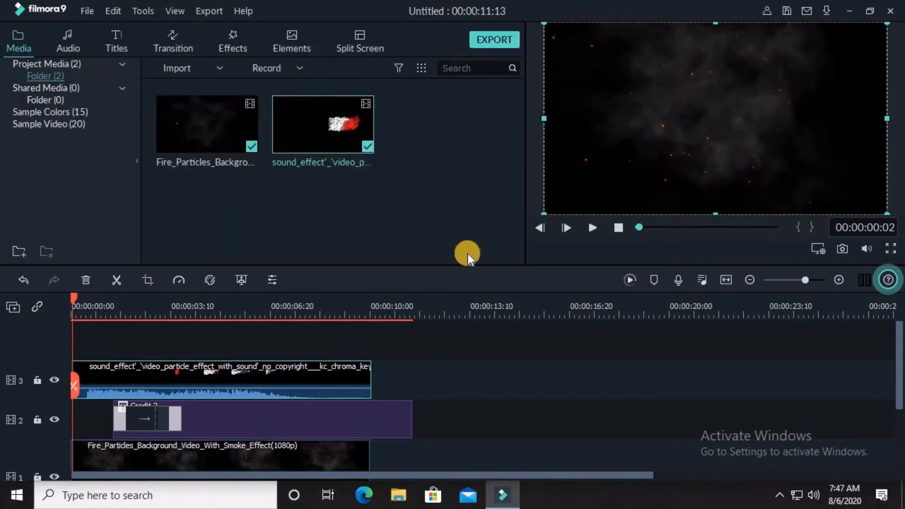
left_click(590, 229)
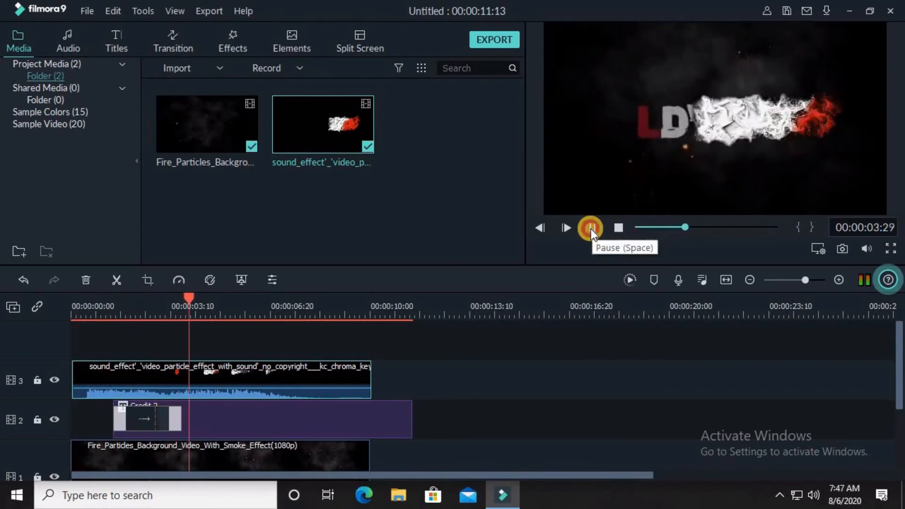
left_click(591, 228)
Scale and reposition the particle overlay in the preview so its effect sweeps across the LDVIZO text, then confirm.
left_click(189, 299)
double_click(239, 366)
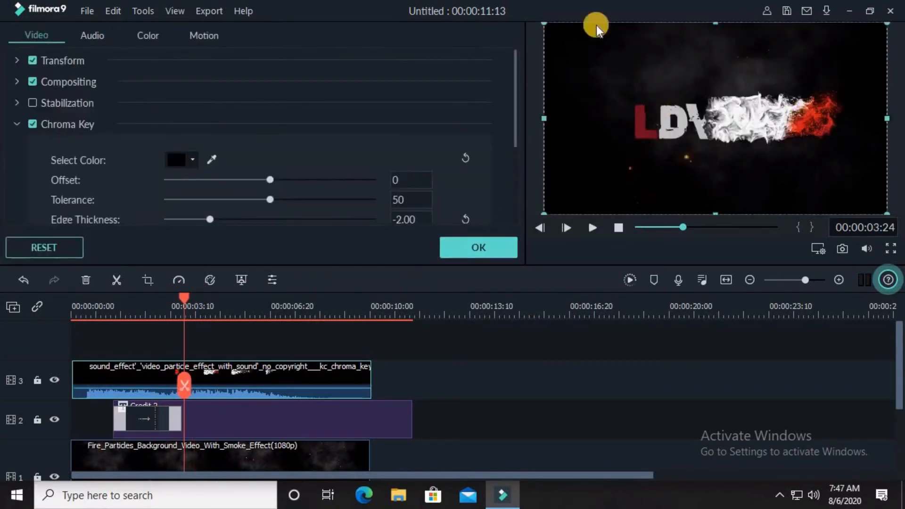
left_click_drag(544, 27, 645, 81)
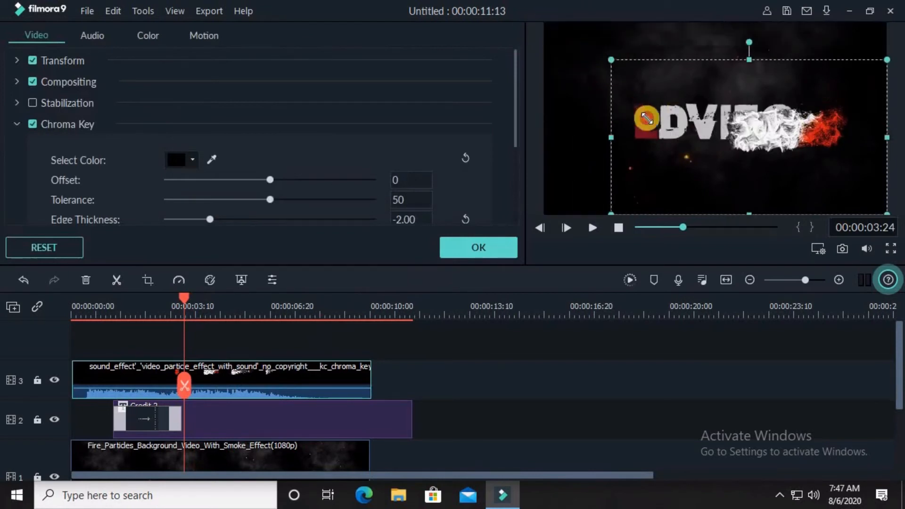
left_click_drag(794, 141, 767, 113)
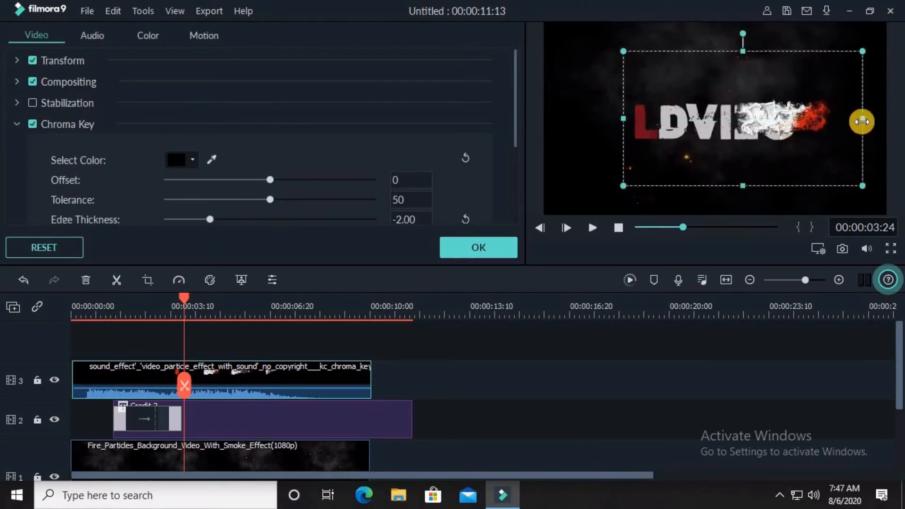
left_click_drag(862, 121, 887, 125)
left_click_drag(564, 118, 543, 122)
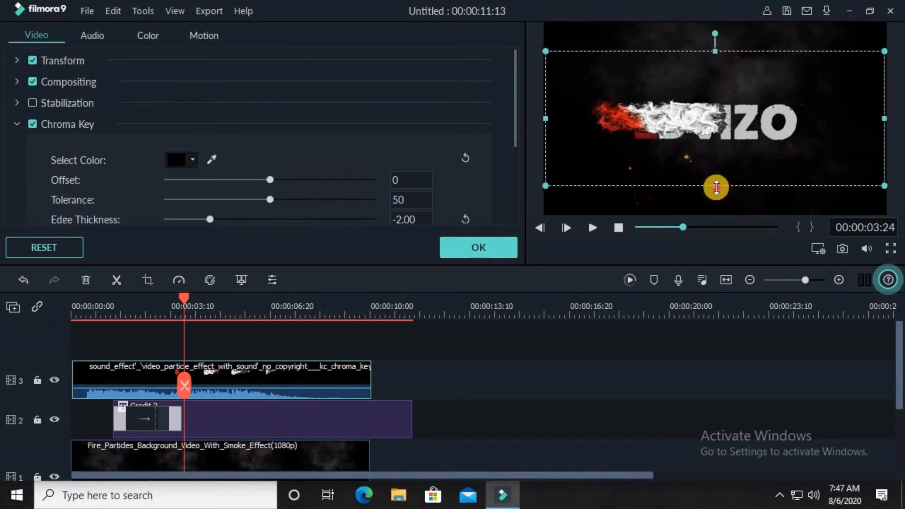
left_click_drag(715, 186, 722, 216)
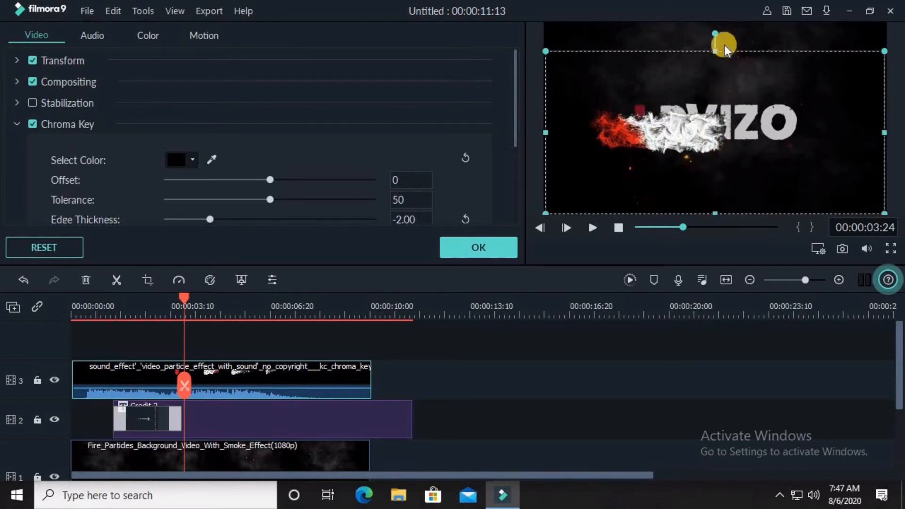
left_click_drag(716, 53, 713, 21)
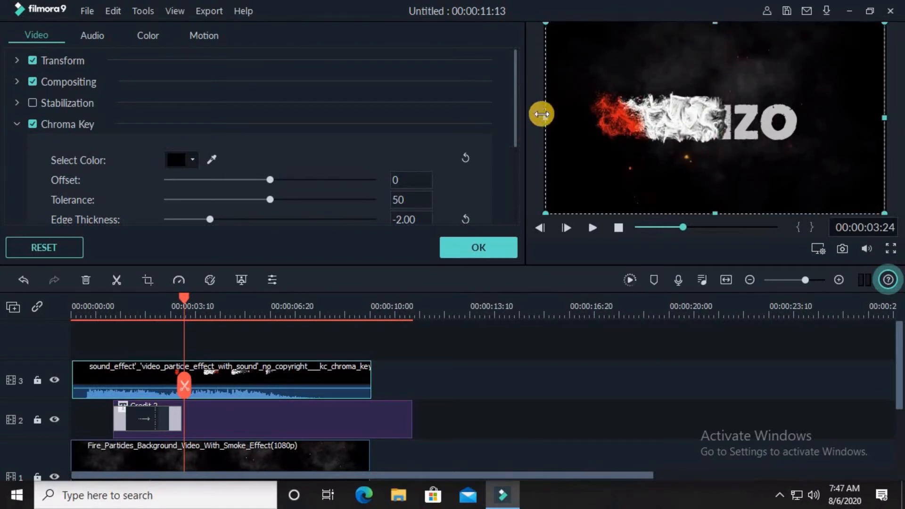
mouse_move(543, 114)
left_mouse_down()
mouse_move(525, 113)
mouse_move(541, 113)
left_mouse_up()
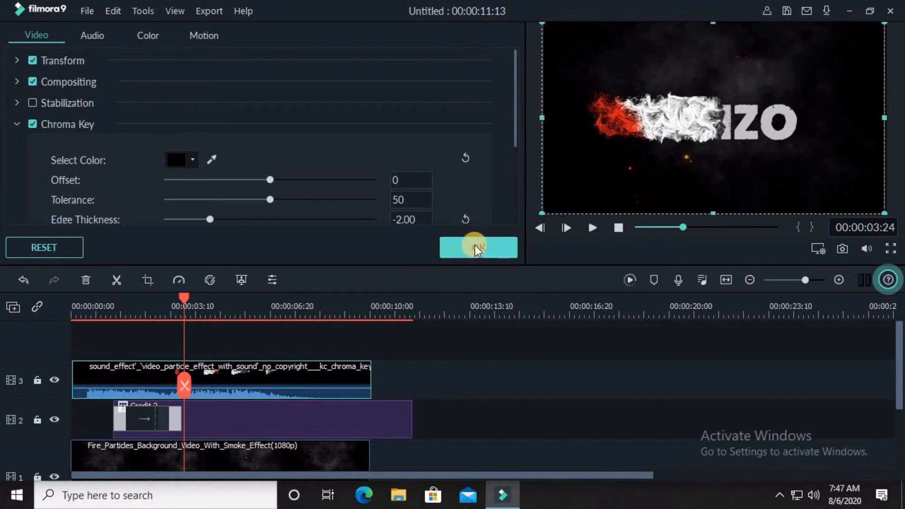
left_click(452, 250)
Play the intro from the start to preview the particle overlay over the title.
key("Home")
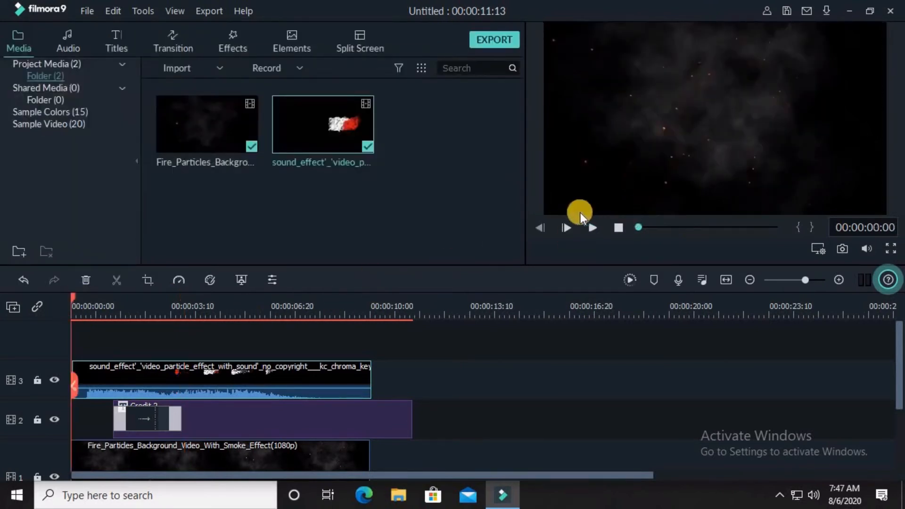
left_click(593, 228)
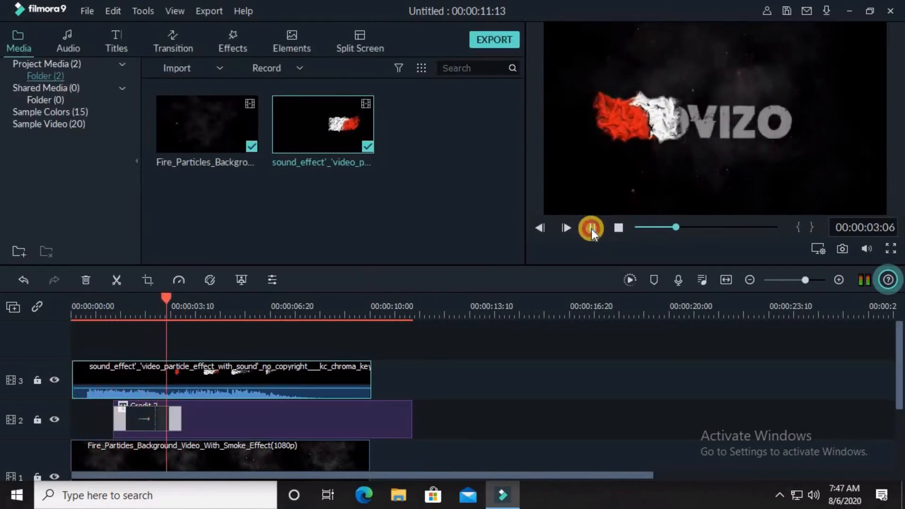
left_click(592, 229)
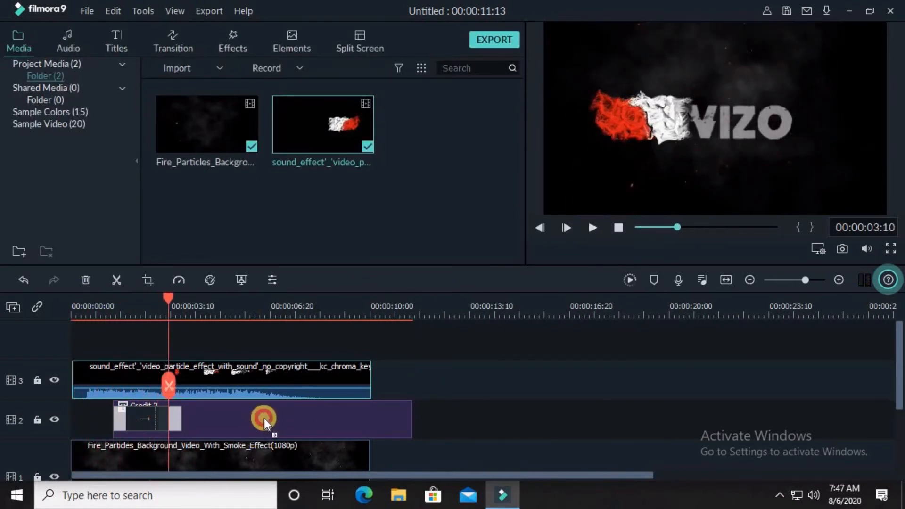
Shift the title clip later so it starts at about 00:00:03:10.
left_click(280, 418)
left_click_drag(281, 417, 304, 418)
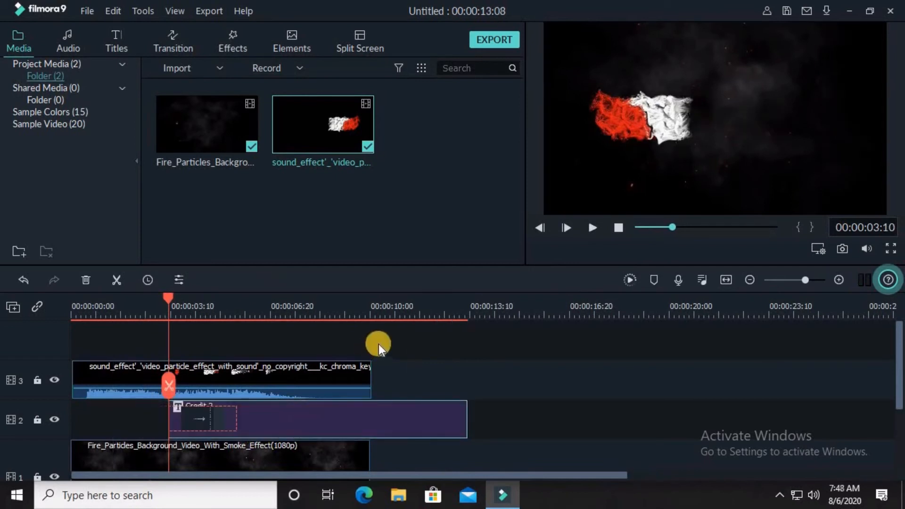
Play the intro from the beginning and scrub back to check the title reveal timing.
left_click(72, 306)
left_click(594, 228)
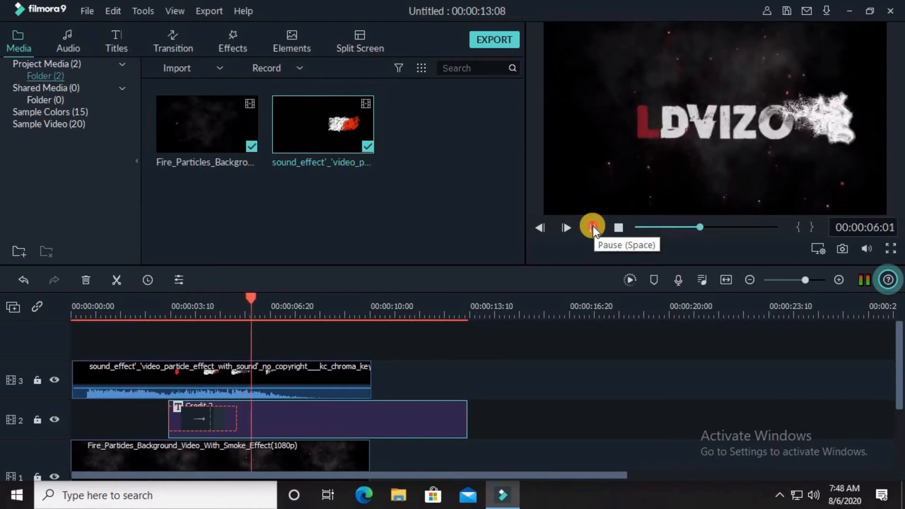
left_click(594, 226)
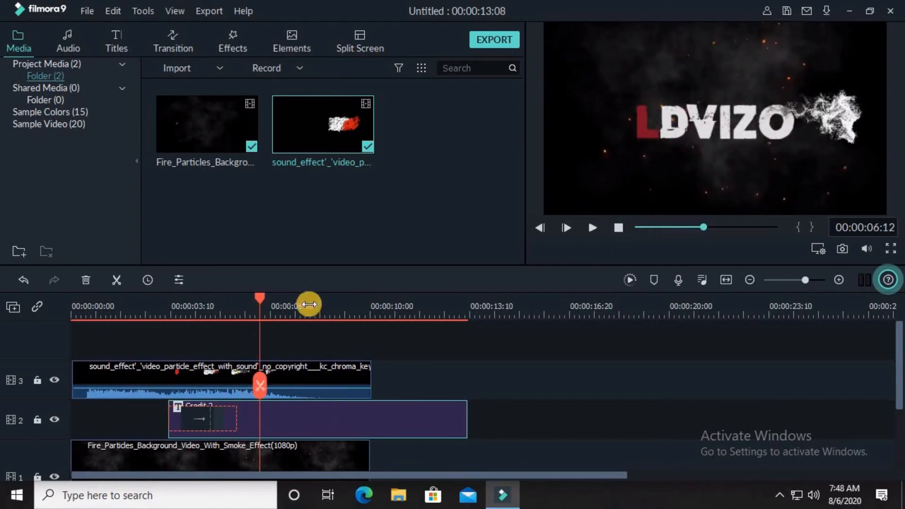
left_click_drag(261, 298, 176, 312)
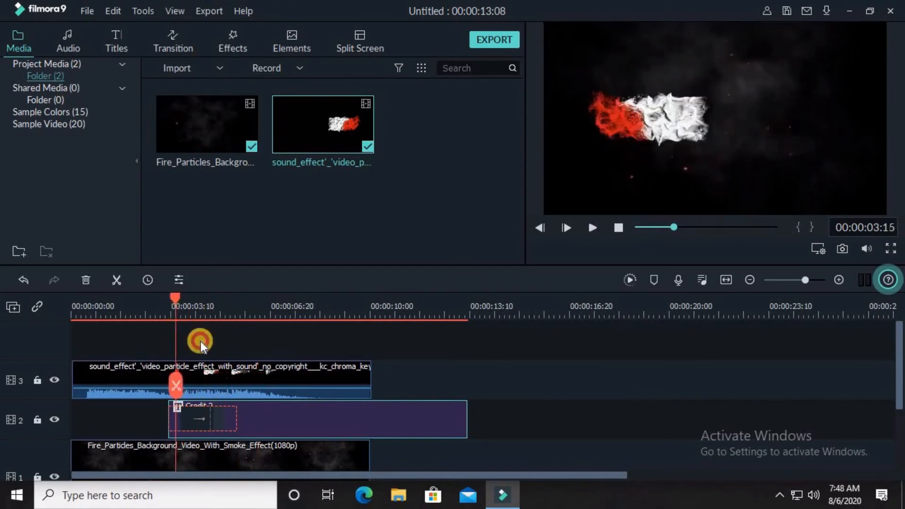
Shift the title clip slightly later on its track, then play the intro from the start and pause.
left_click(254, 424)
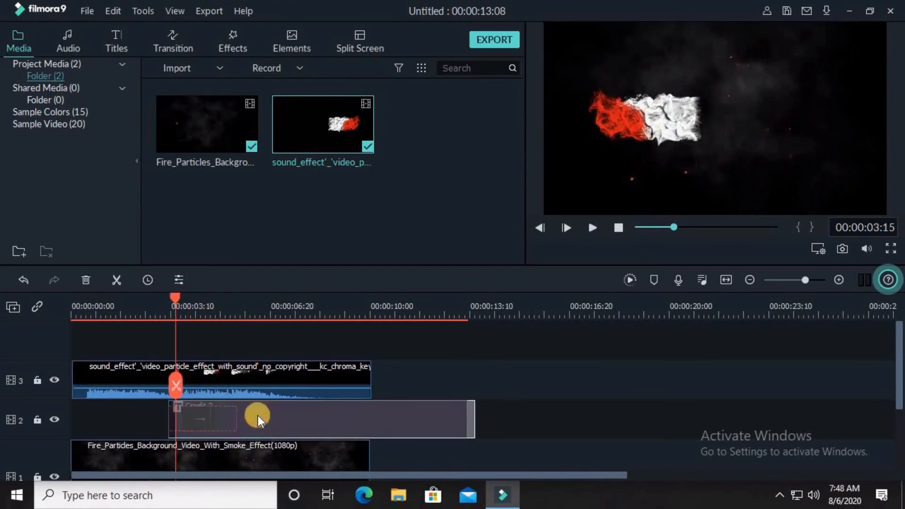
left_click_drag(258, 416, 260, 417)
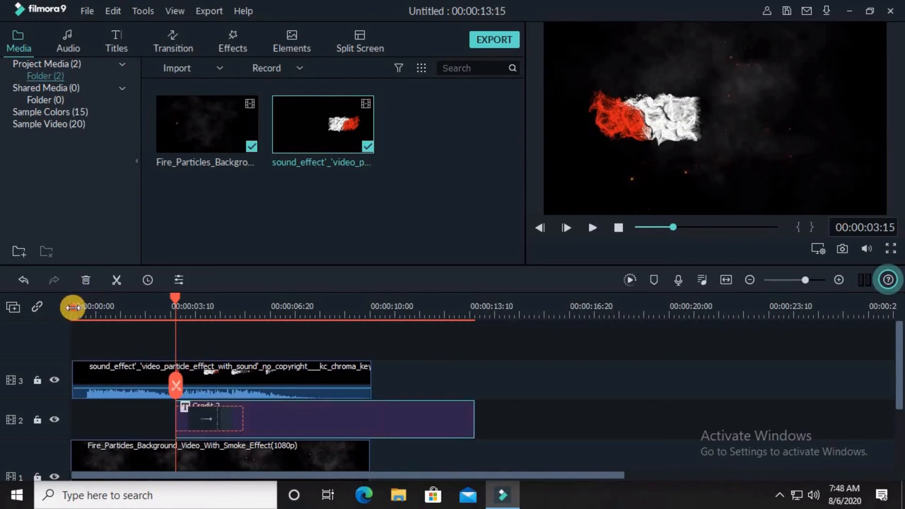
left_click(70, 306)
left_click(590, 230)
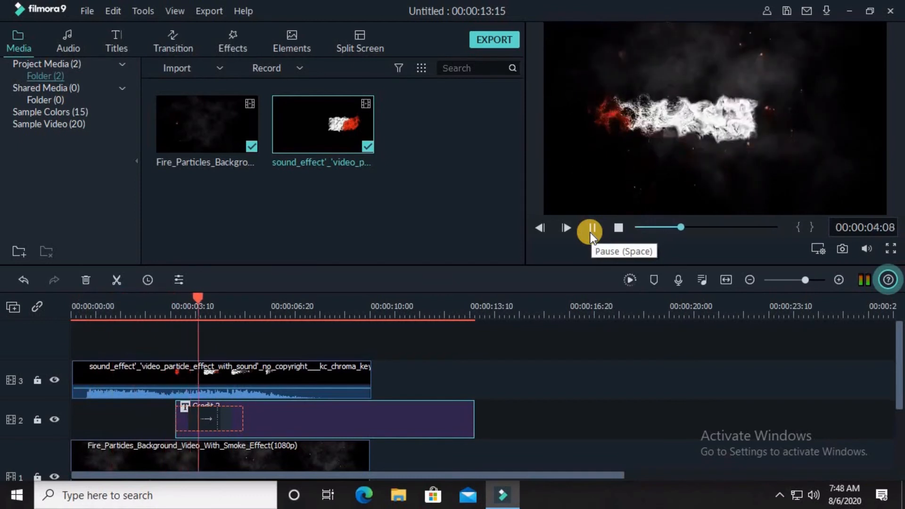
left_click(591, 233)
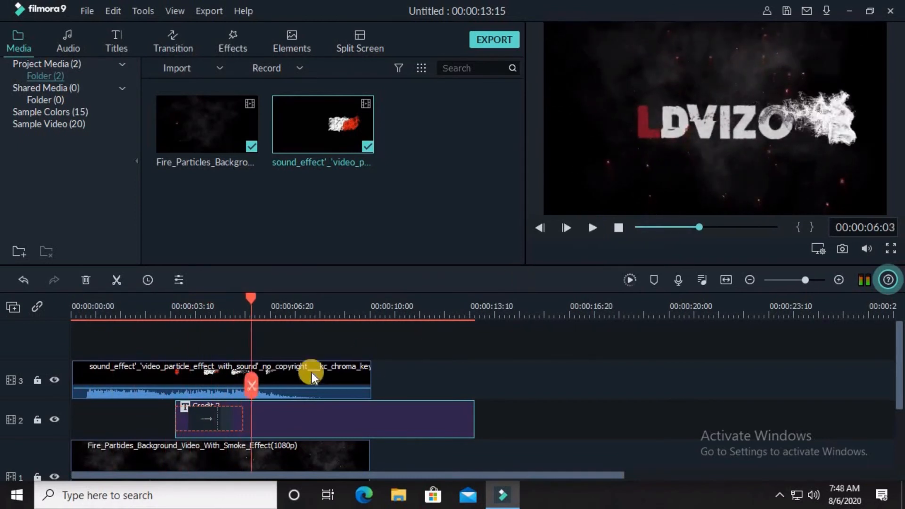
Open the particle overlay clip's settings and move the overlay slightly right in the preview.
double_click(317, 377)
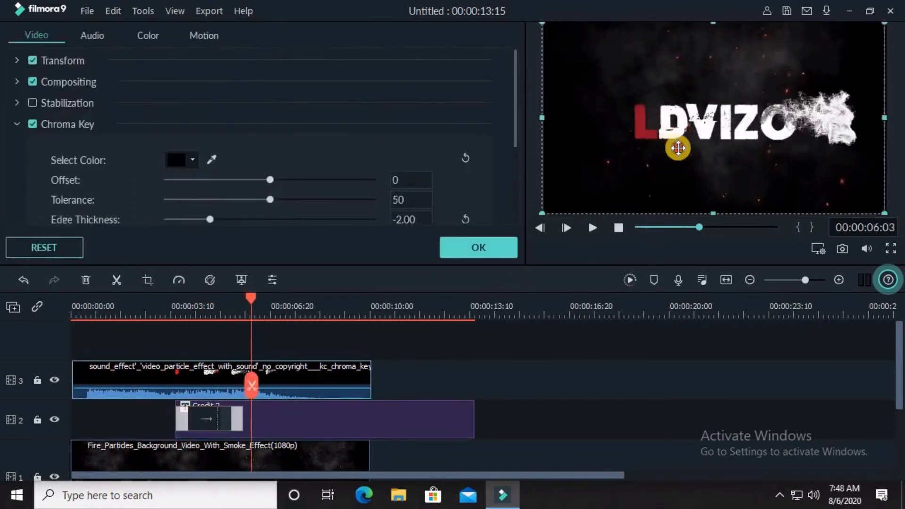
left_click_drag(678, 148, 700, 148)
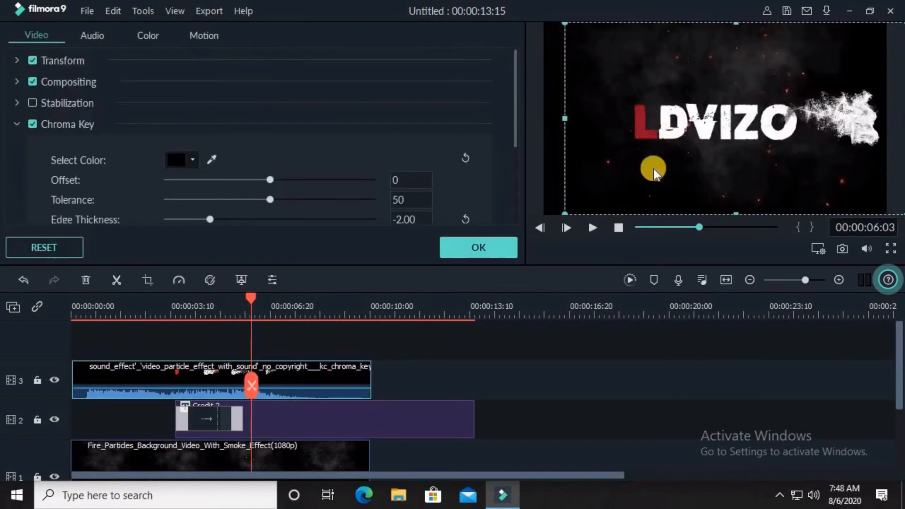
Play the intro from the beginning to check the adjusted particle overlay, then pause.
left_click(75, 304)
left_click(593, 227)
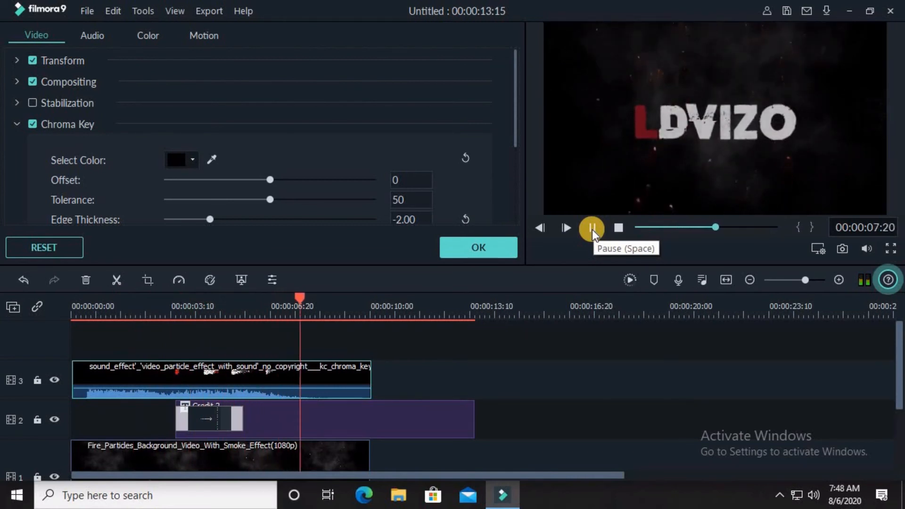
left_click(592, 230)
Trim the end of the title clip so it ends together with the background and overlay clips.
double_click(473, 418)
left_click_drag(473, 419, 459, 419)
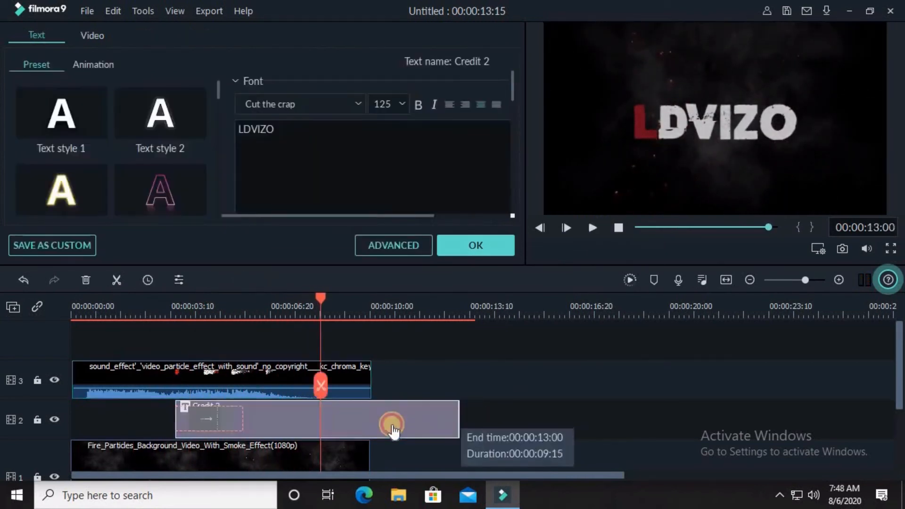
left_click_drag(395, 430, 371, 420)
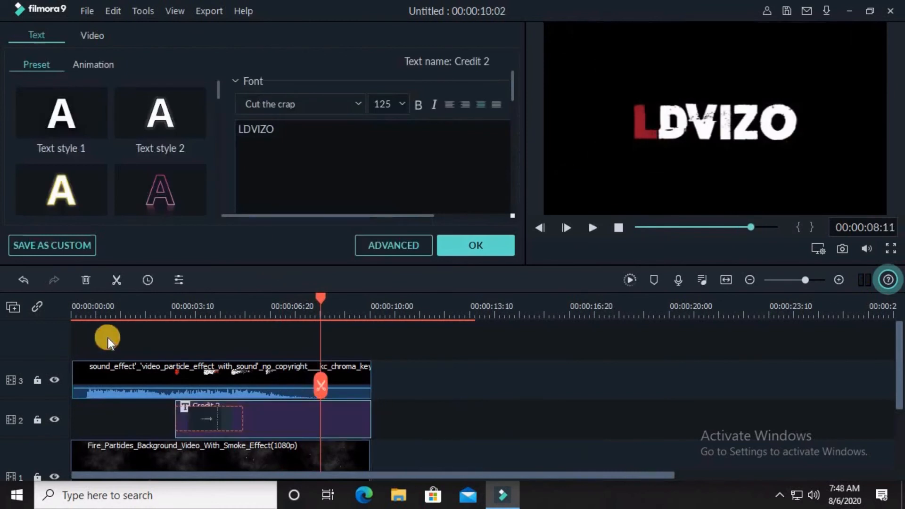
Play the intro from the start to review the trimmed title, then close the title editor.
left_click(71, 306)
left_click(593, 229)
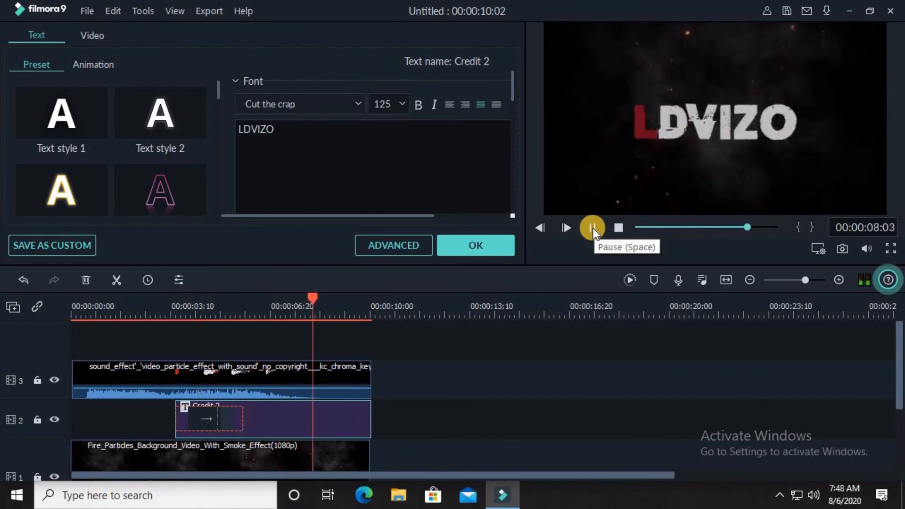
left_click(574, 228)
left_click(472, 249)
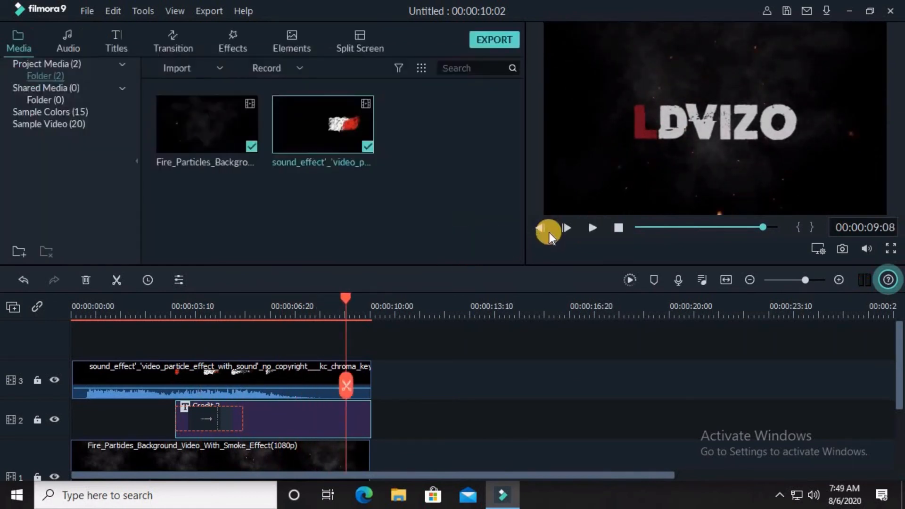
Export the project as an MKV file named LDVIZO 3 to D:/Filomra, then close the export dialog.
left_click(461, 44)
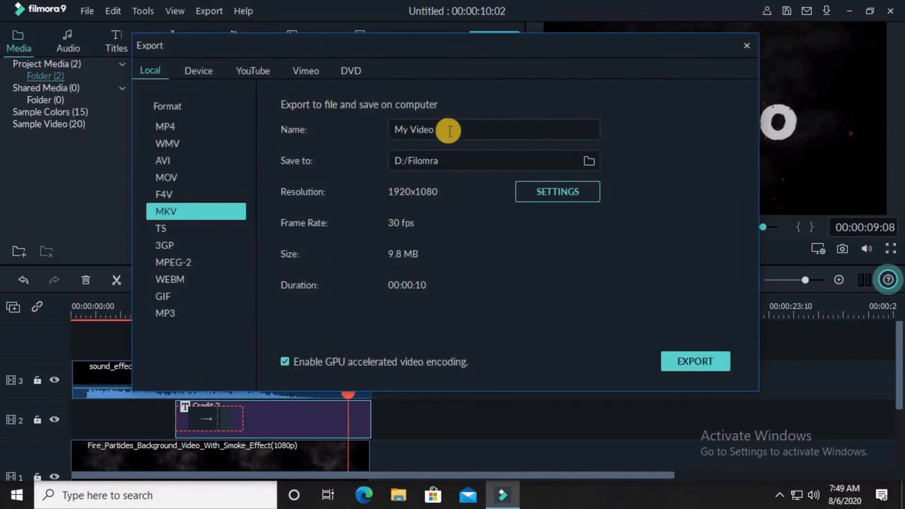
left_click_drag(449, 131, 373, 127)
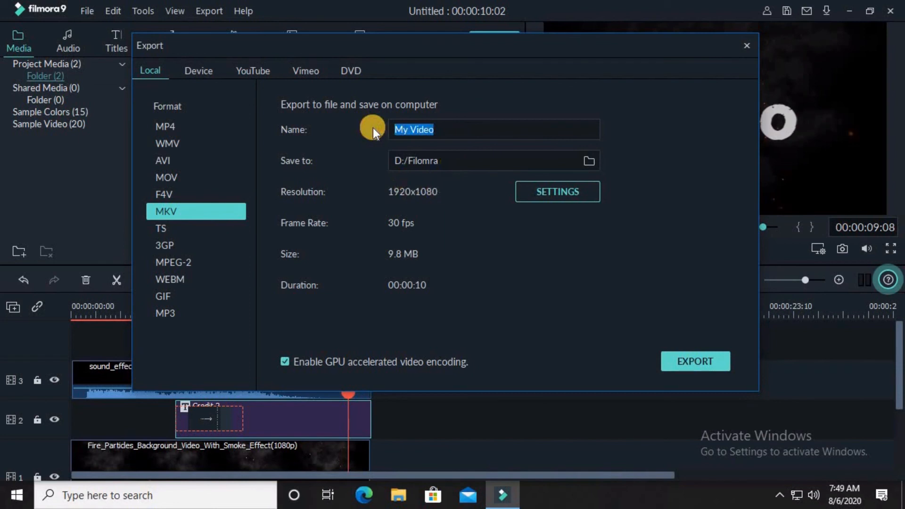
type("LDVIZO")
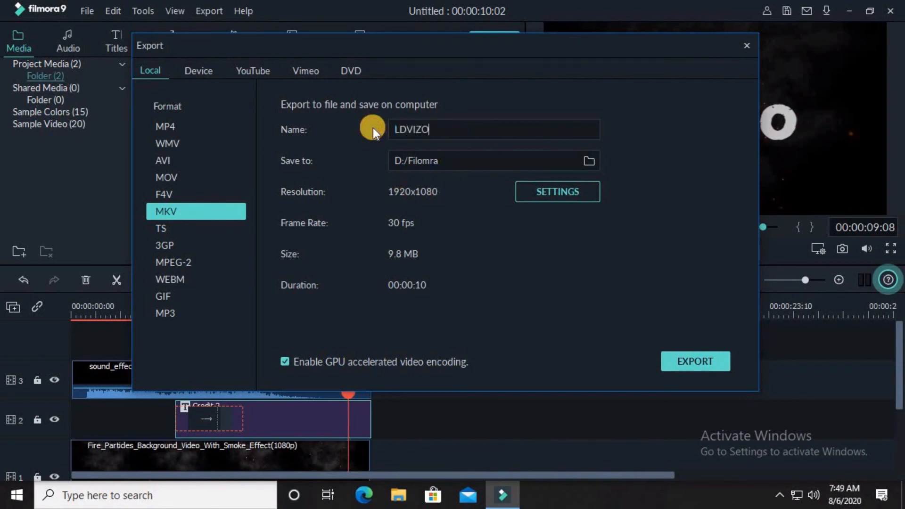
type(" 3")
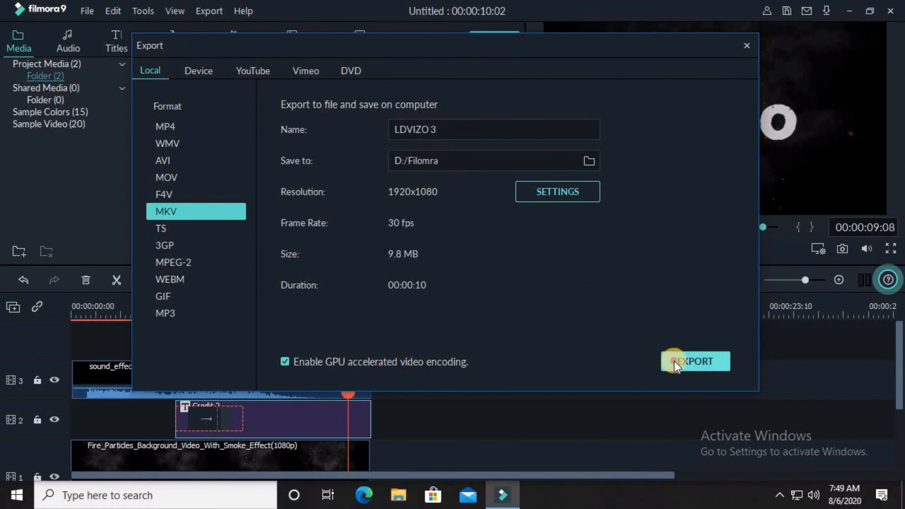
key("Return")
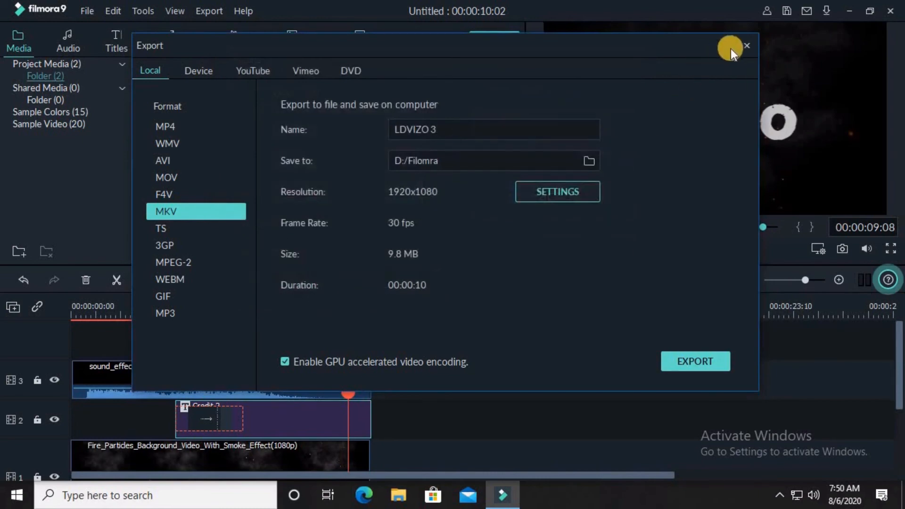
left_click(748, 46)
Minimize the editor and open This PC to locate and play the exported video.
left_click(850, 11)
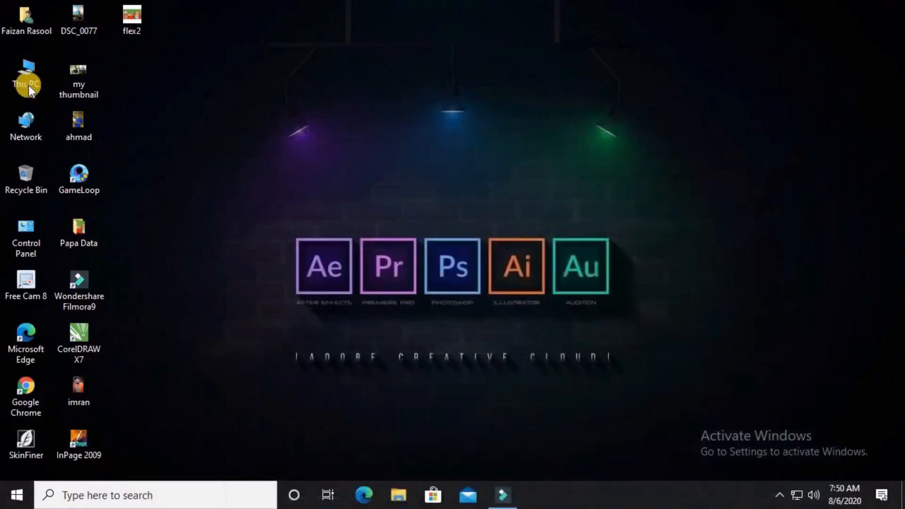
double_click(21, 79)
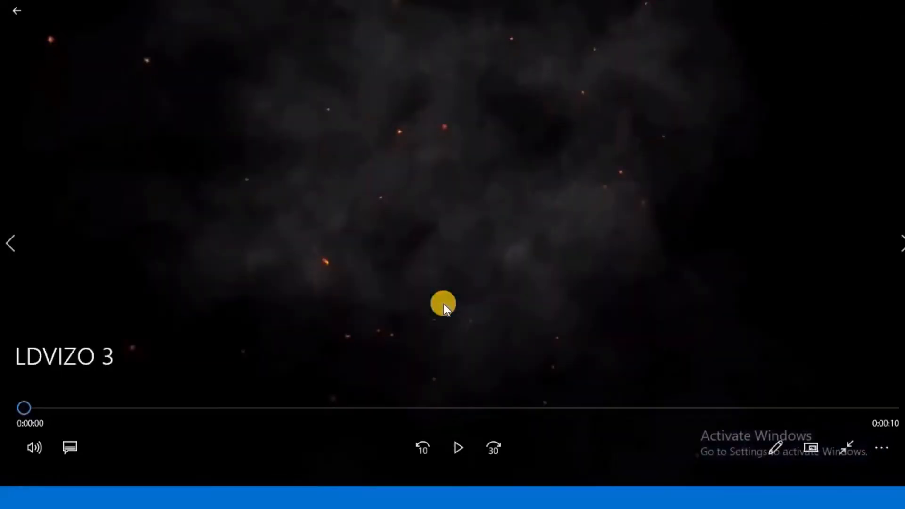